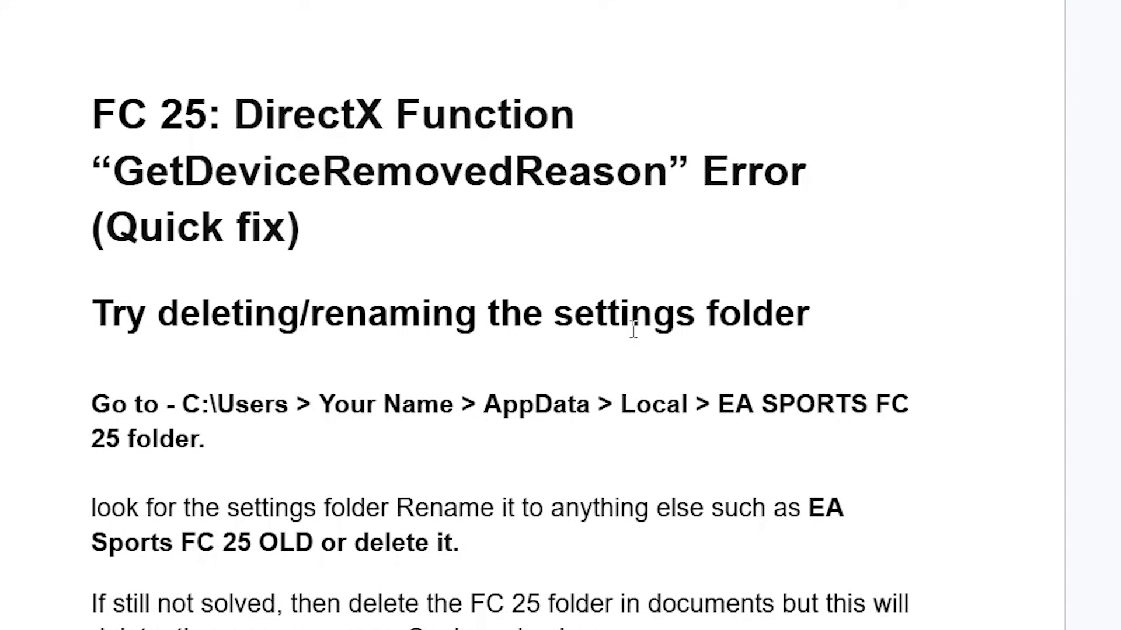
- Scroll the FC 25 fix guide down to its settings-folder step
scroll(474, 351, "down", 2)
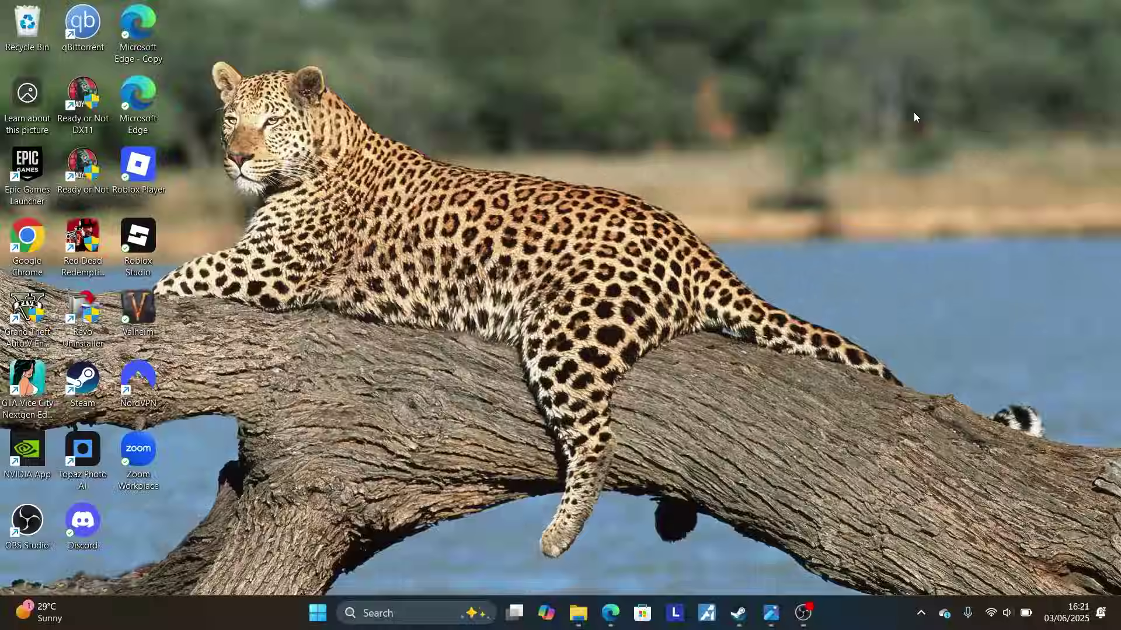
- In a new File Explorer window, open the user's profile folder under Windows-SSD (C:) > Users
key("super+e")
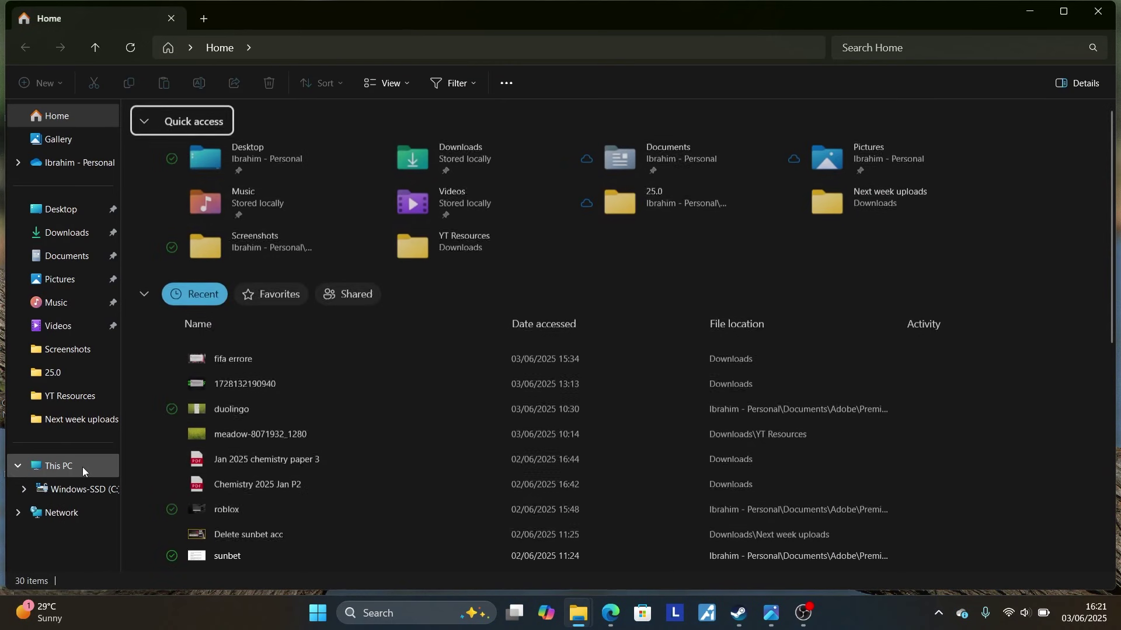
left_click(82, 467)
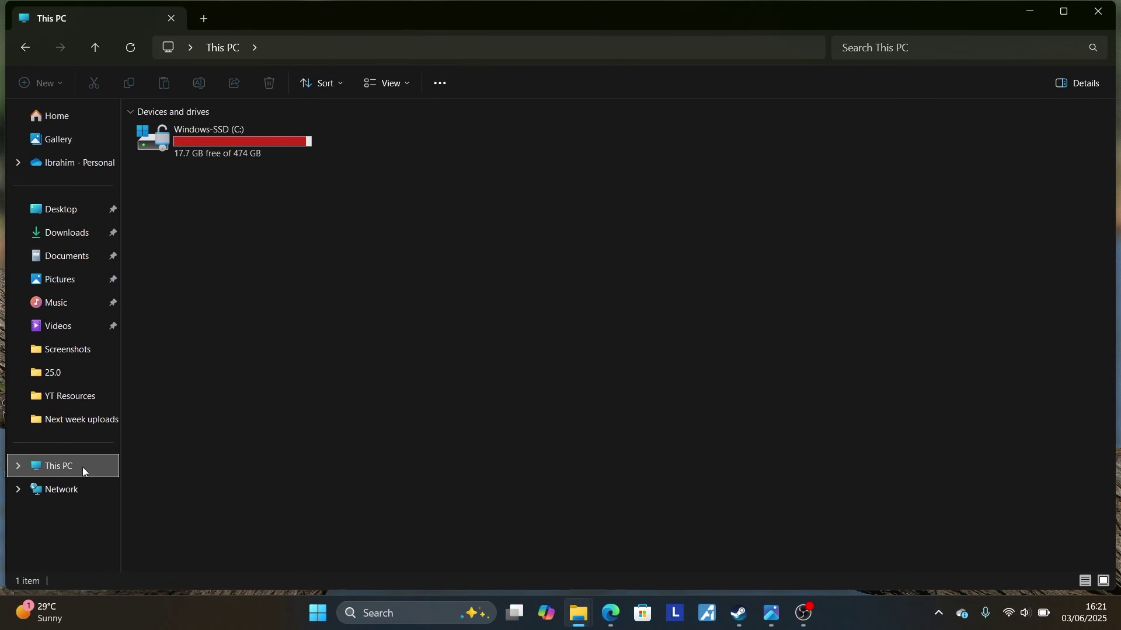
left_click(253, 154)
double_click(251, 155)
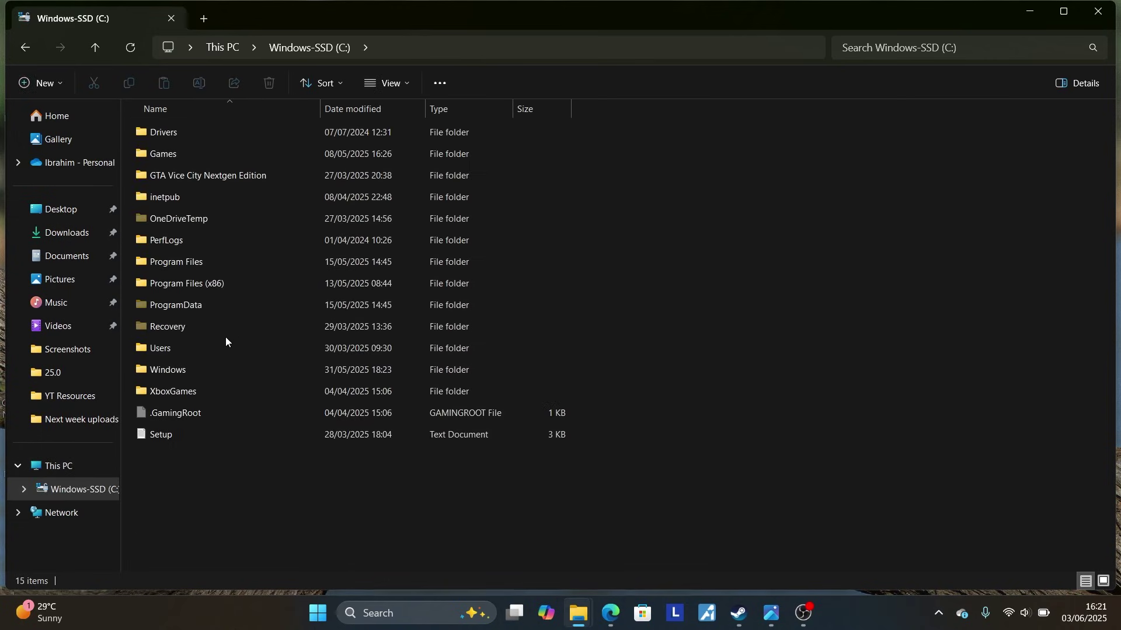
double_click(209, 345)
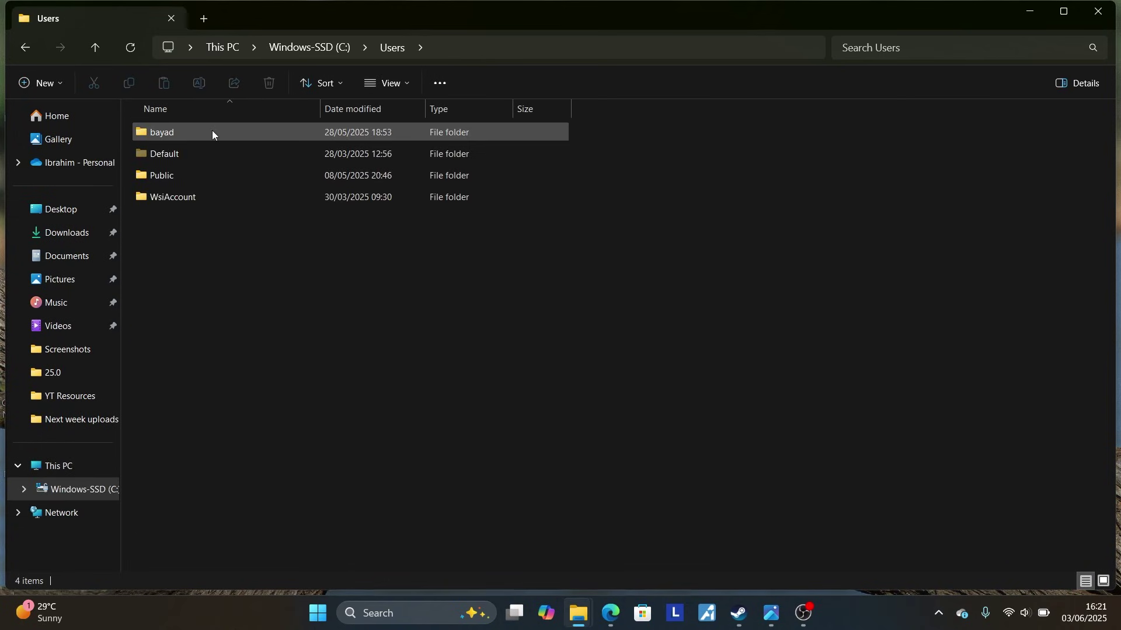
double_click(211, 132)
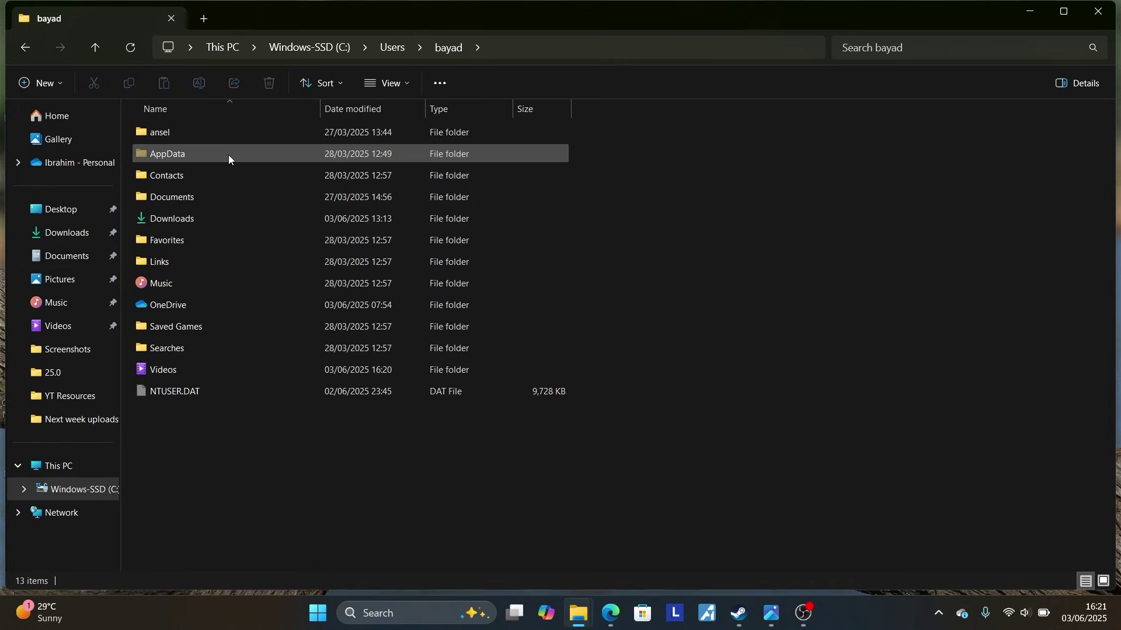
- Show hidden items, open the AppData folder, and return to the fix guide in Edge
left_click(392, 83)
mouse_move(388, 356)
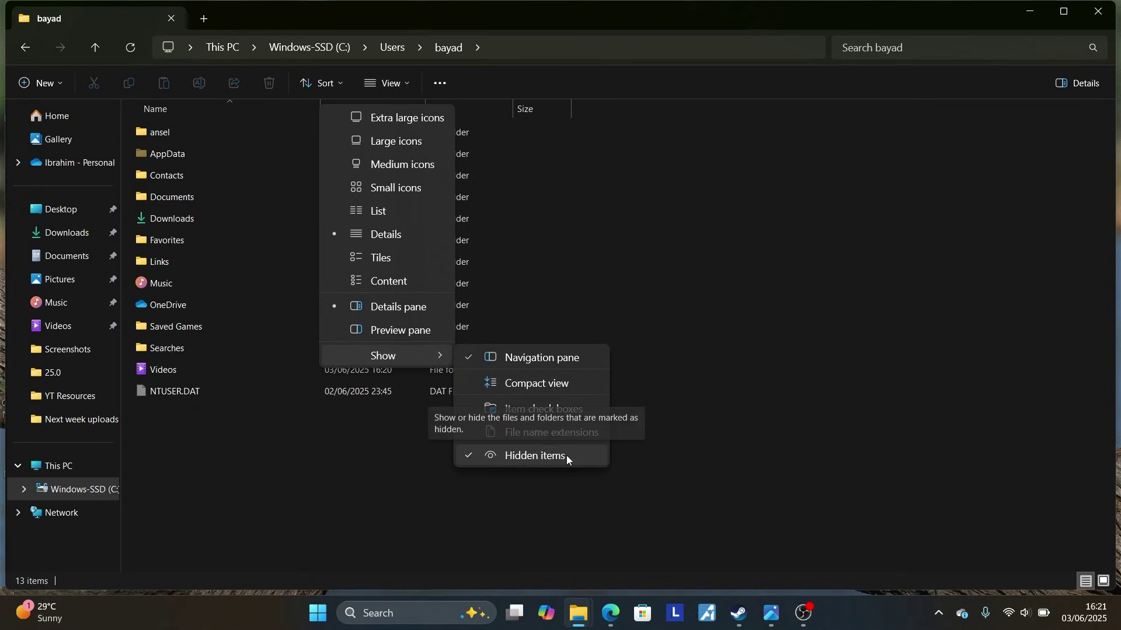
left_click(365, 457)
double_click(181, 154)
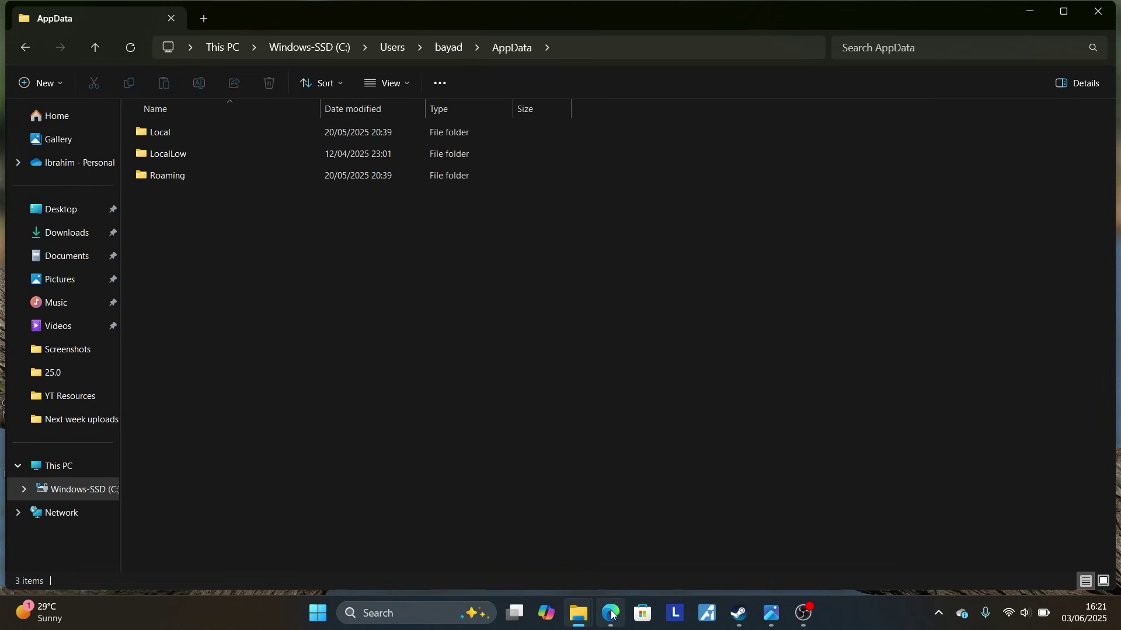
left_click(642, 612)
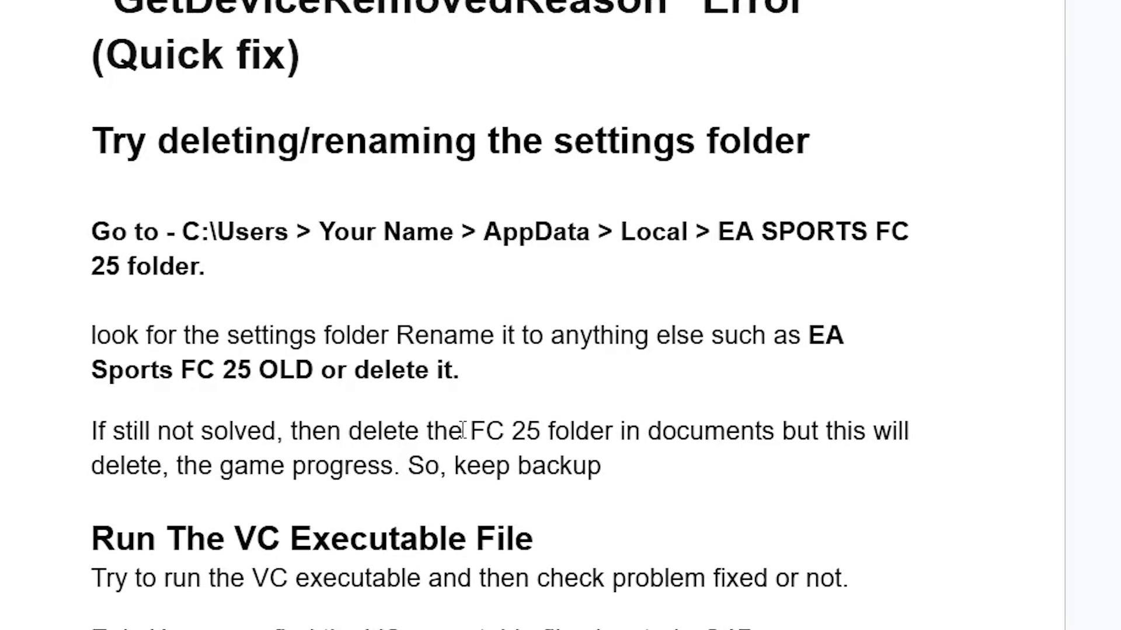
left_click_drag(463, 431, 607, 431)
left_click(525, 426)
scroll(521, 419, "up", 2)
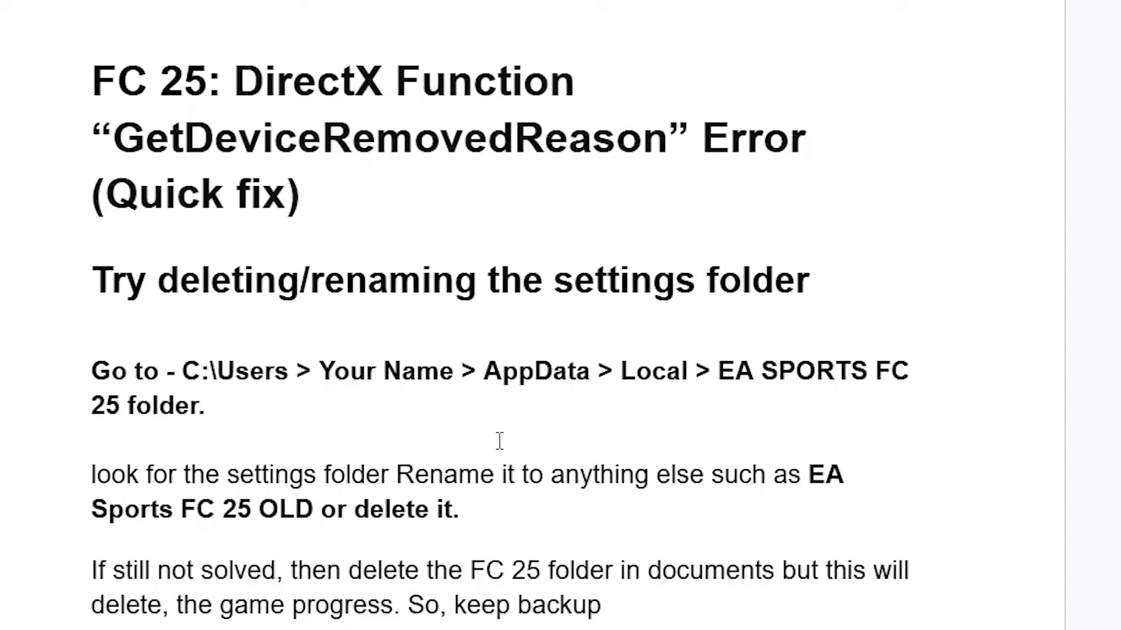
scroll(500, 448, "down", 4)
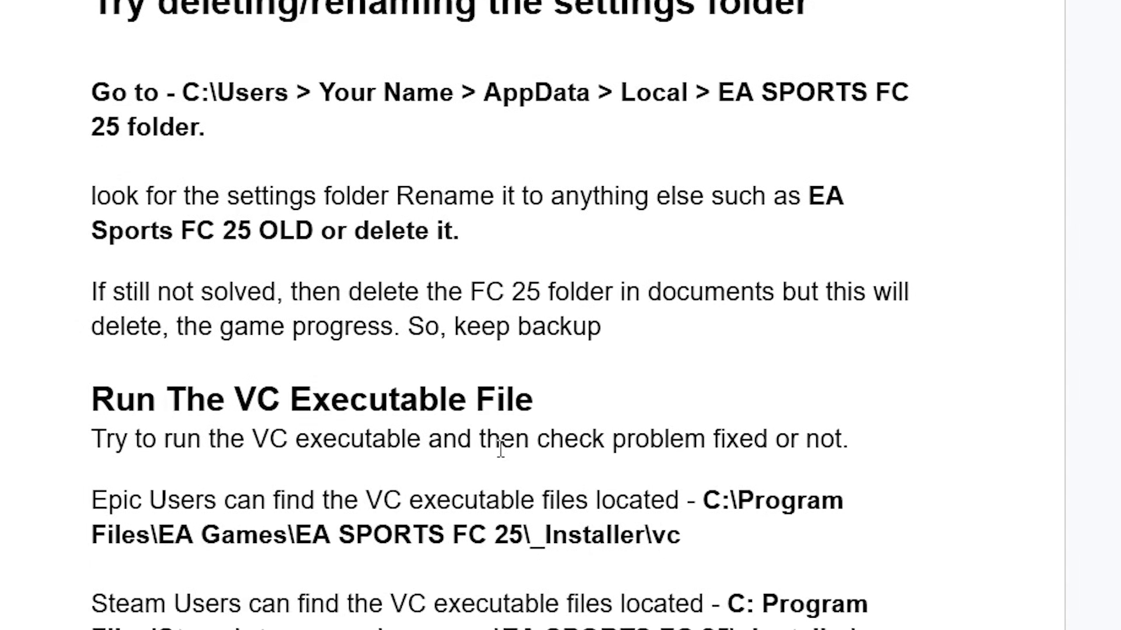
scroll(501, 448, "down", 4)
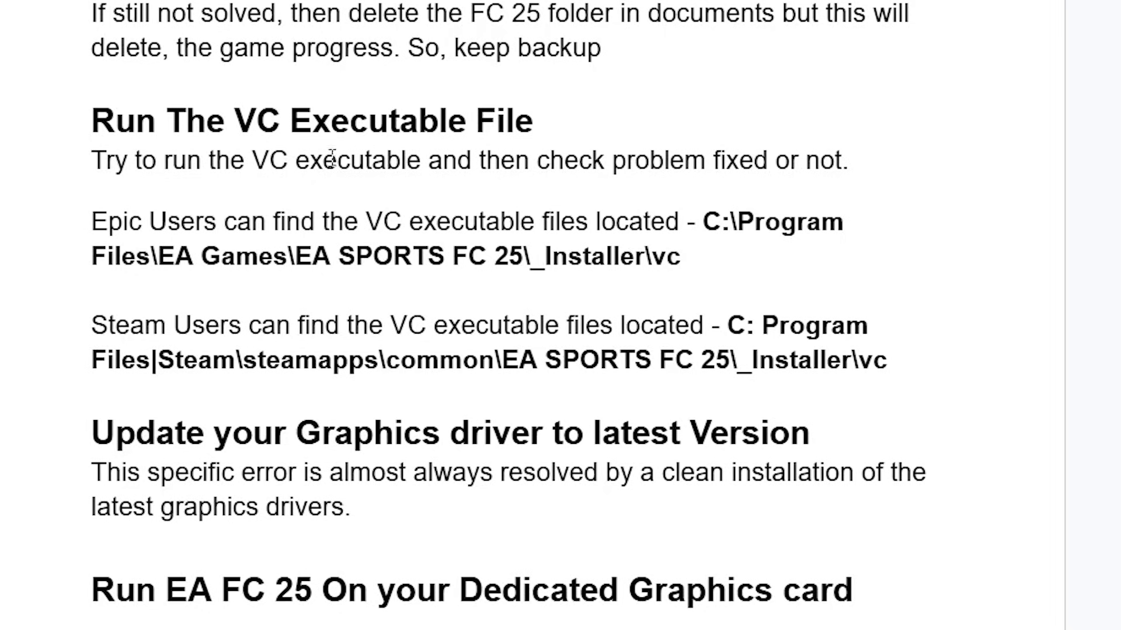
left_click_drag(72, 209, 361, 213)
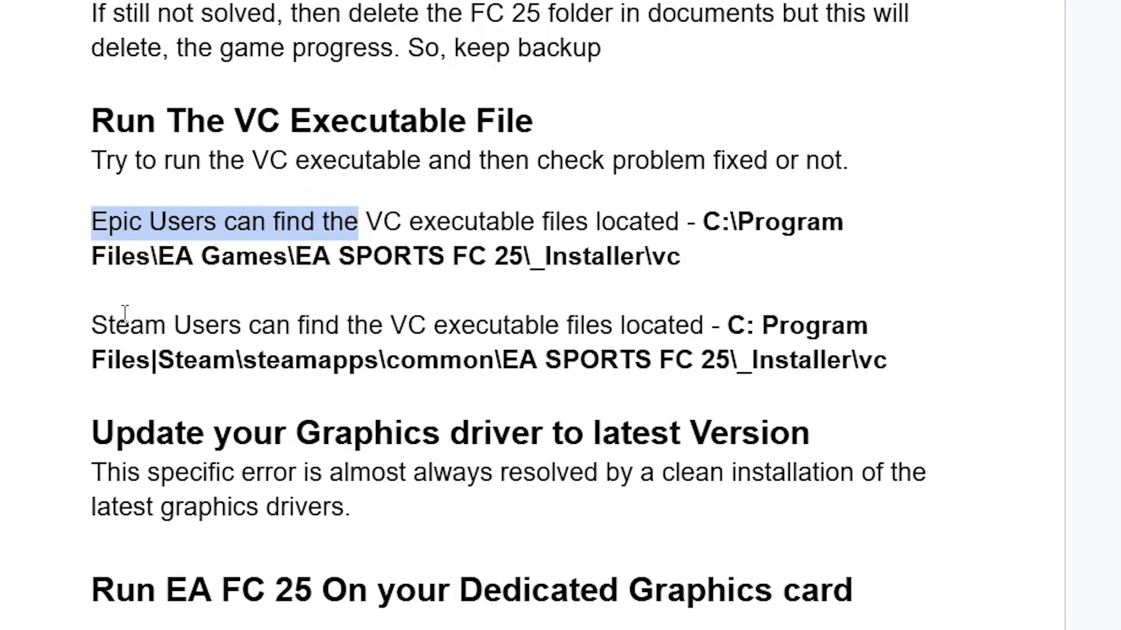
left_click_drag(126, 312, 399, 311)
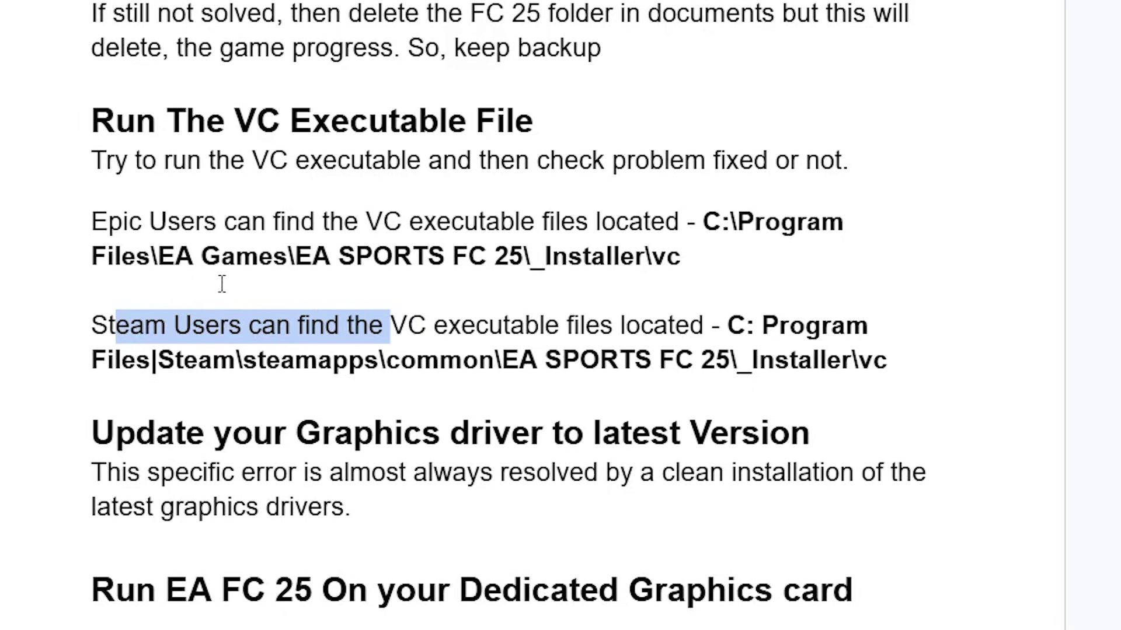
left_click(233, 309)
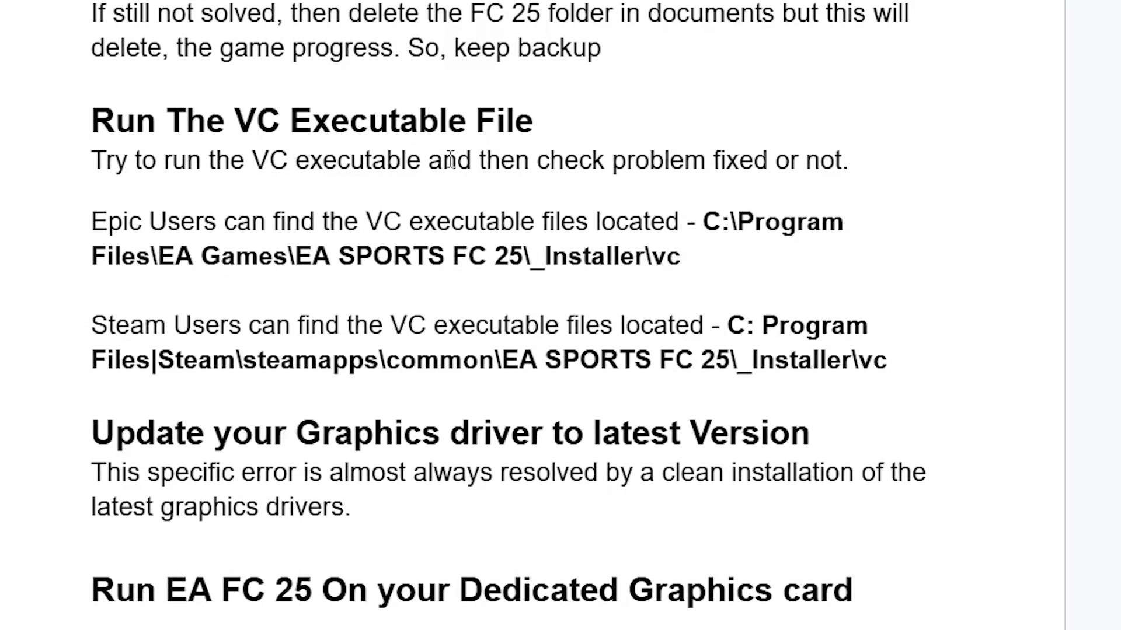
scroll(450, 159, "up", 5)
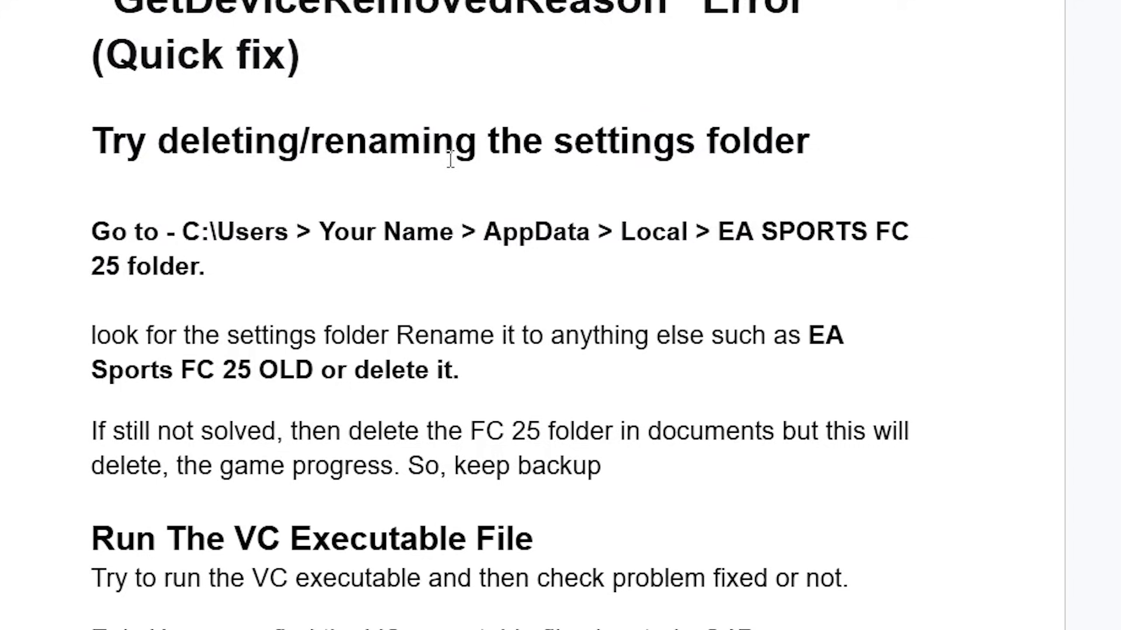
scroll(450, 159, "down", 8)
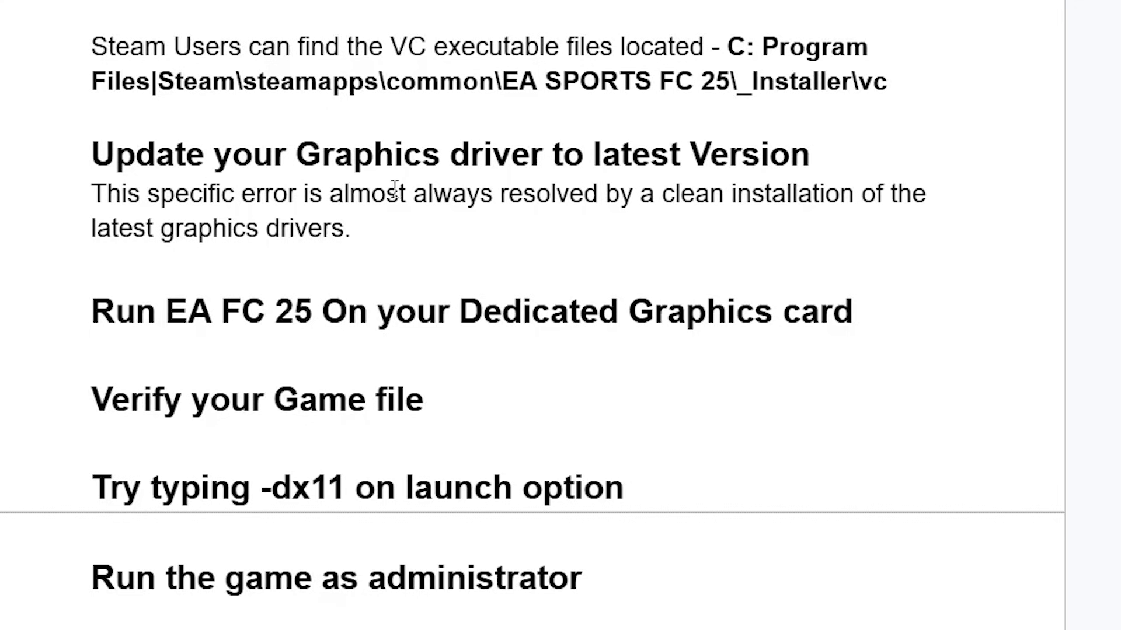
- Close File Explorer and launch the NVIDIA App by searching 'nvid' in Windows Search
scroll(402, 205, "up", 5)
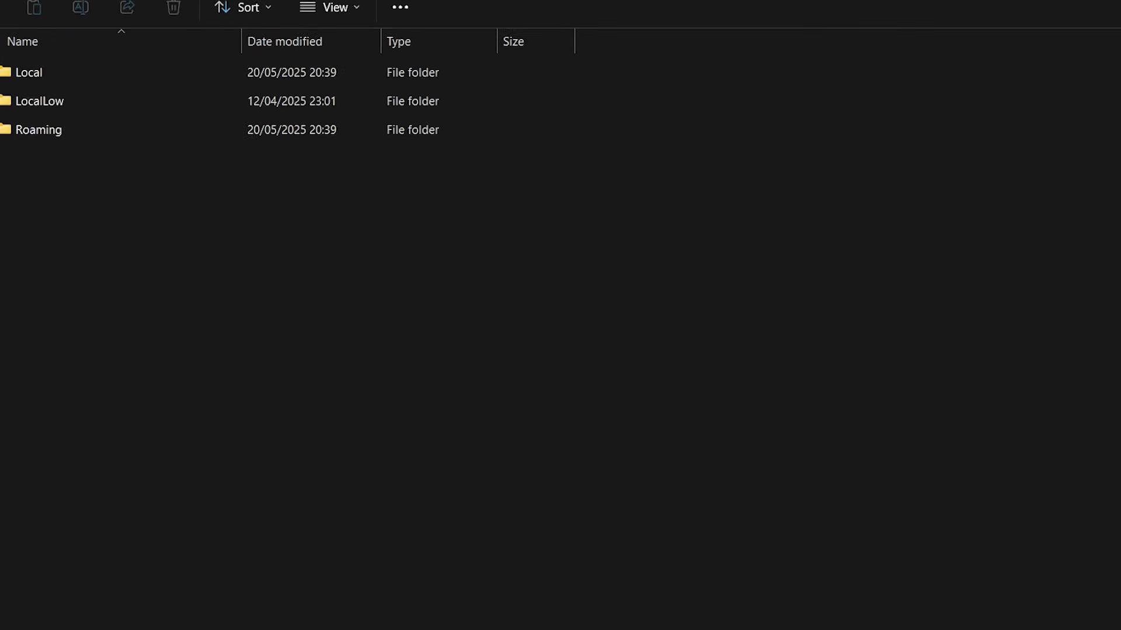
left_click(1098, 10)
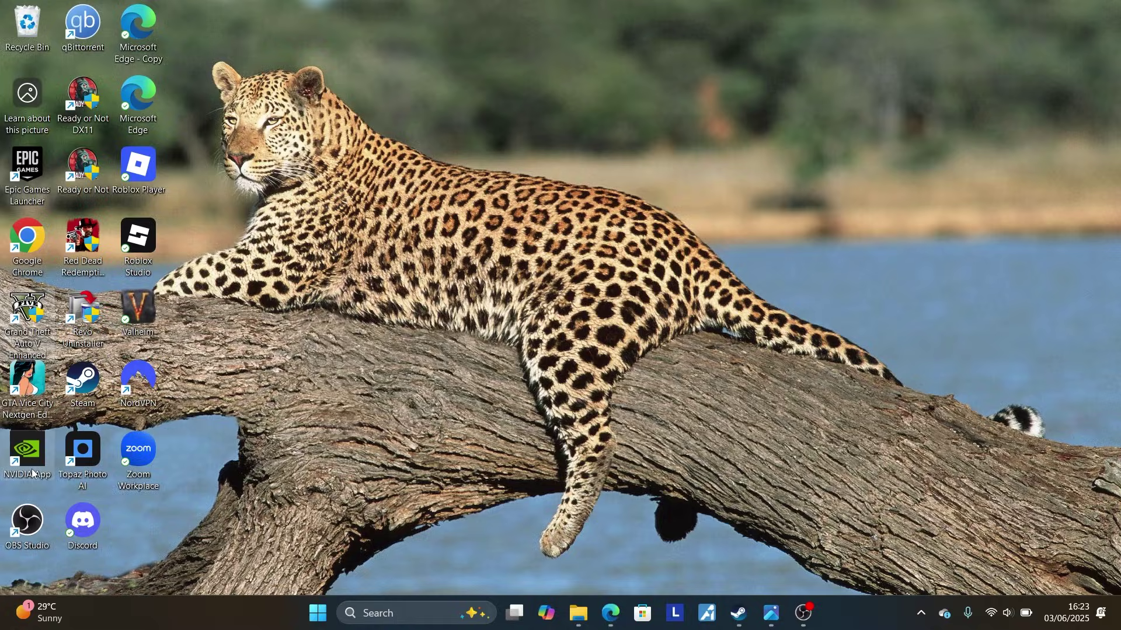
left_click(428, 622)
type("n")
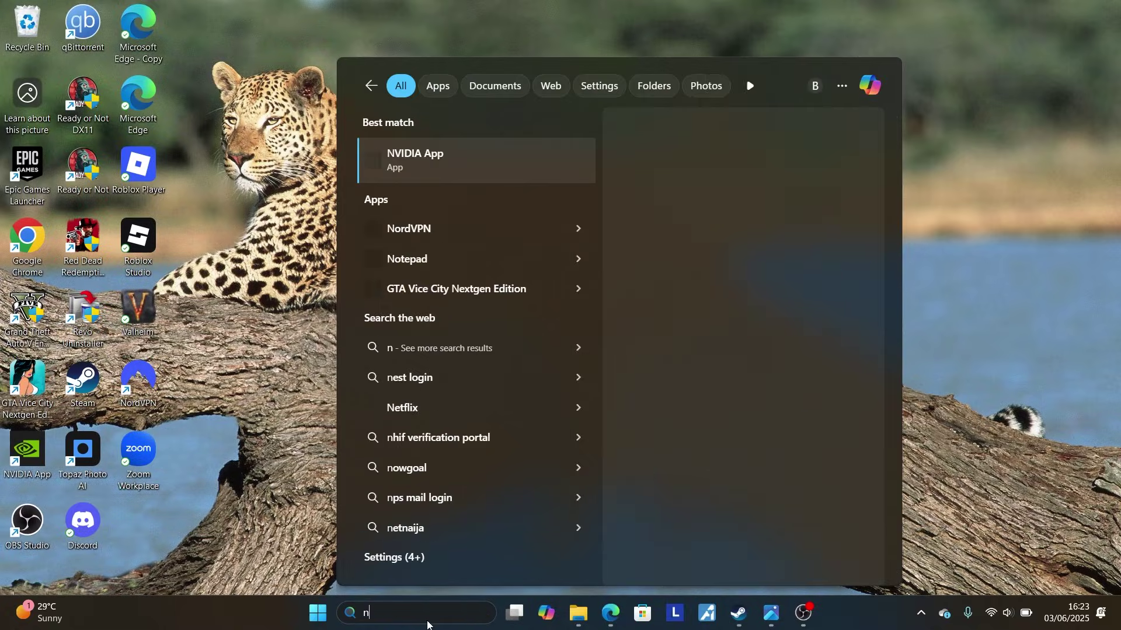
type("vid")
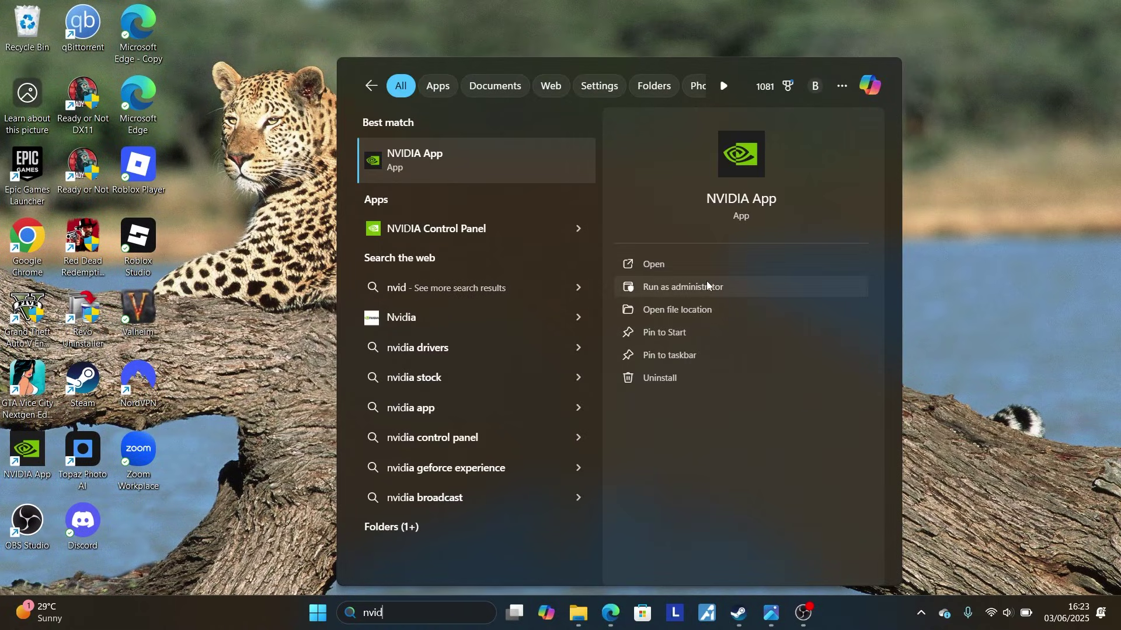
left_click(677, 262)
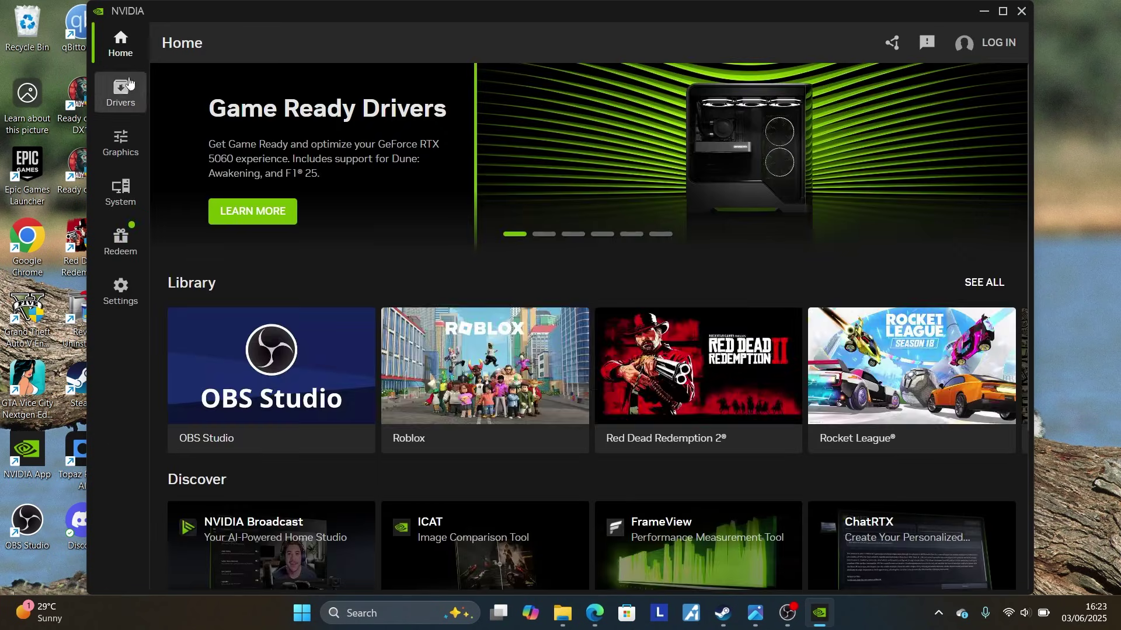
- Confirm the Drivers page lists Game Ready driver 576.52 as up to date, then minimize the app
left_click(123, 94)
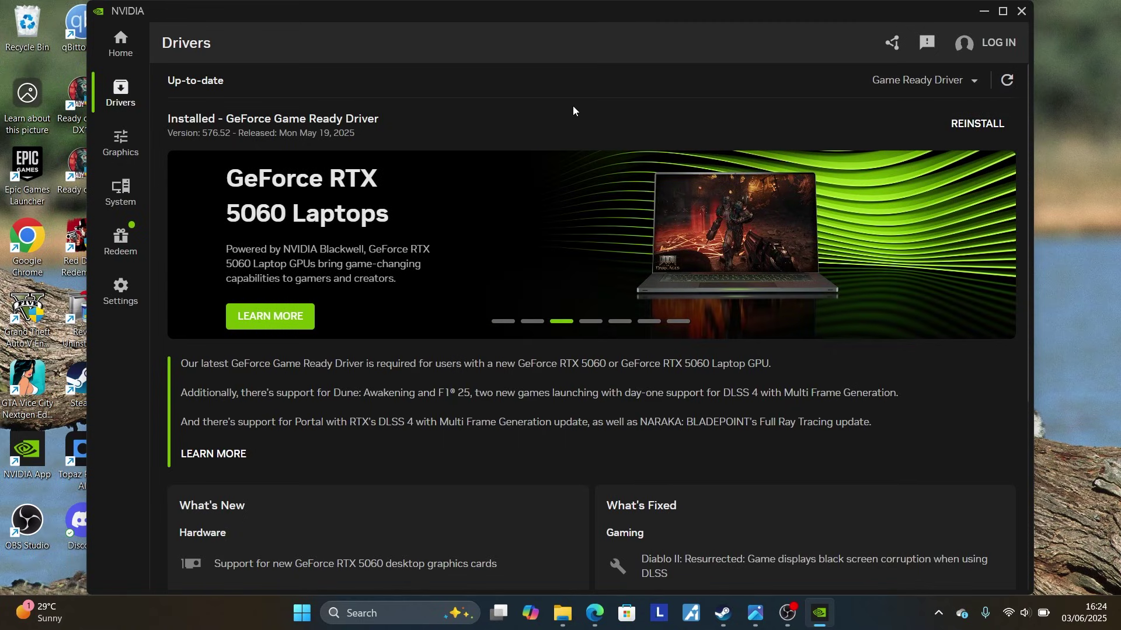
left_click(984, 11)
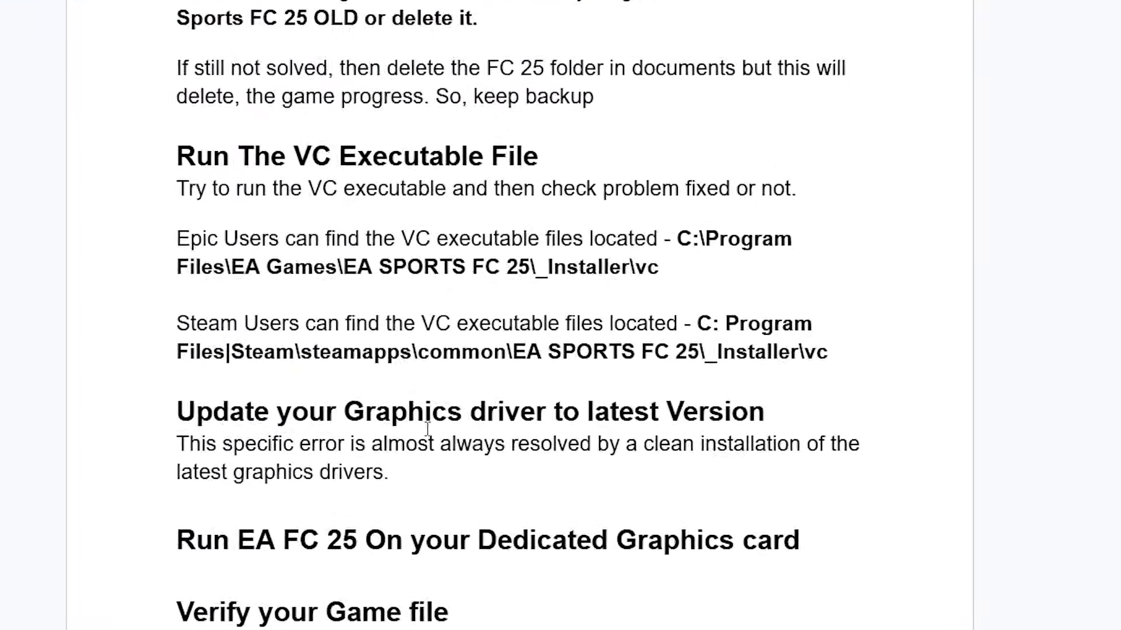
- Scroll the guide to the 'Run EA FC 25 On your Dedicated Graphics card' step
scroll(350, 409, "down", 3)
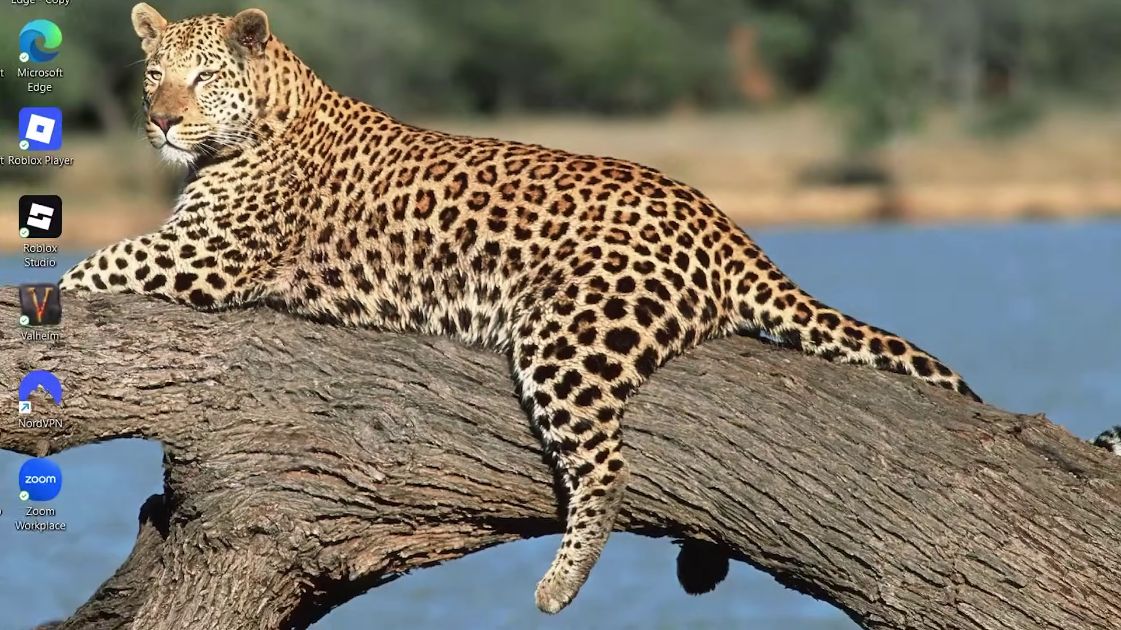
- Find and open the Graphics settings page through Windows Search
left_click(401, 619)
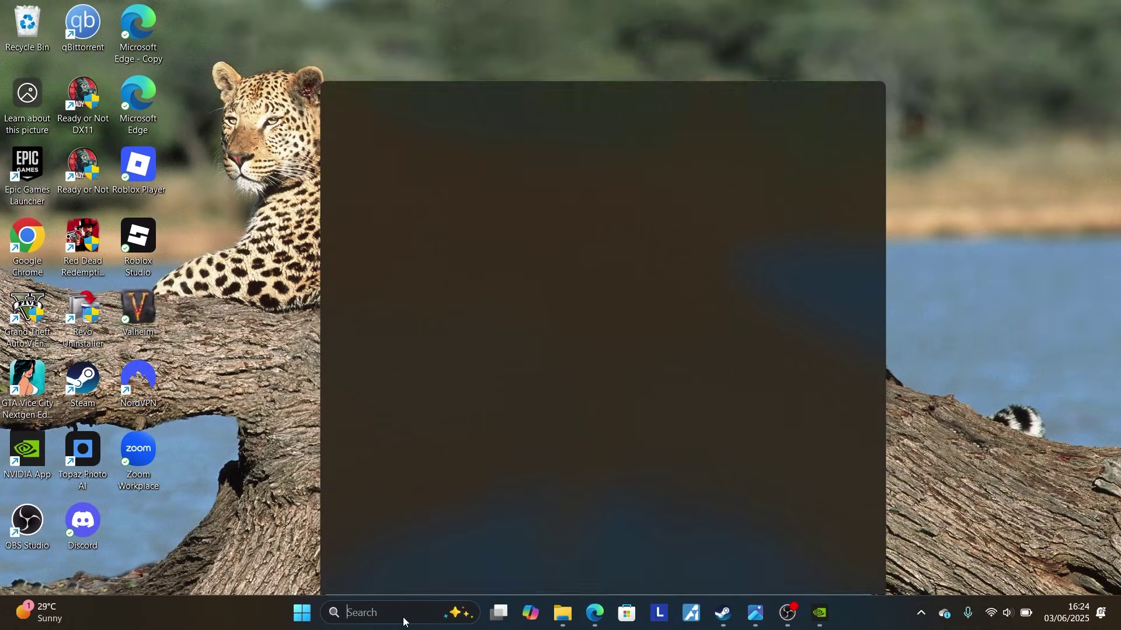
type("grsa")
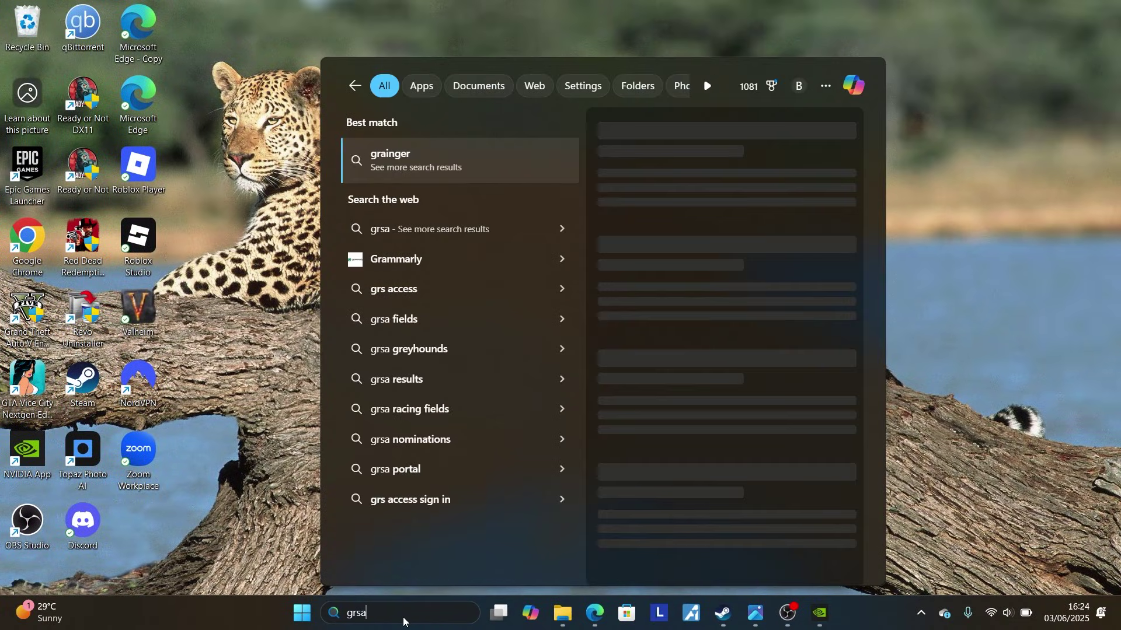
key("BackSpace")
key("BackSpace")
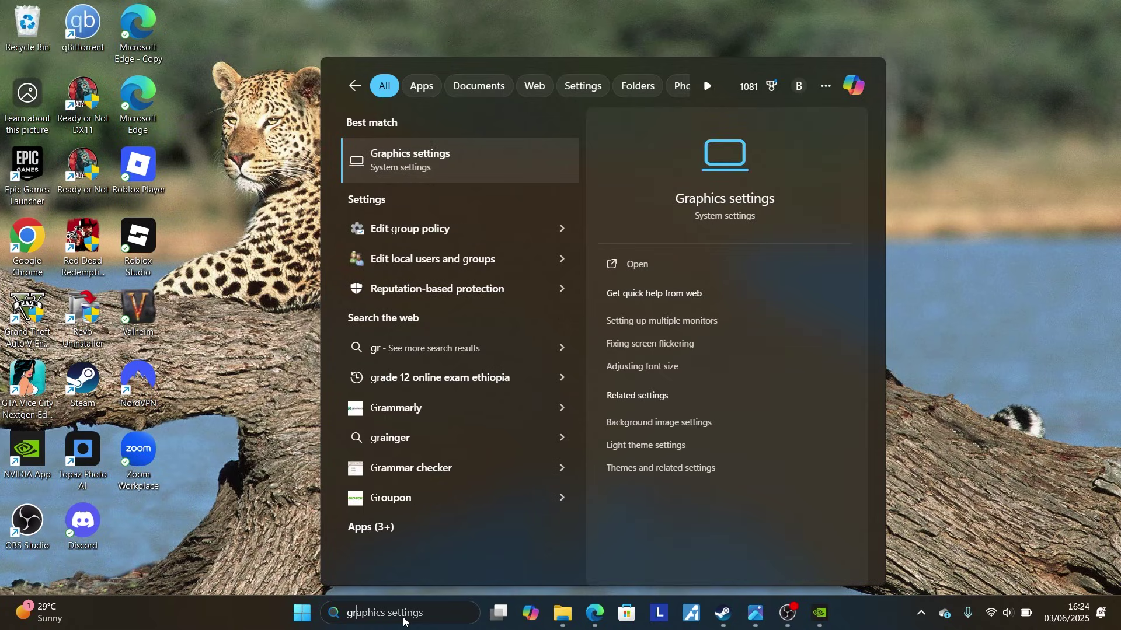
left_click(651, 266)
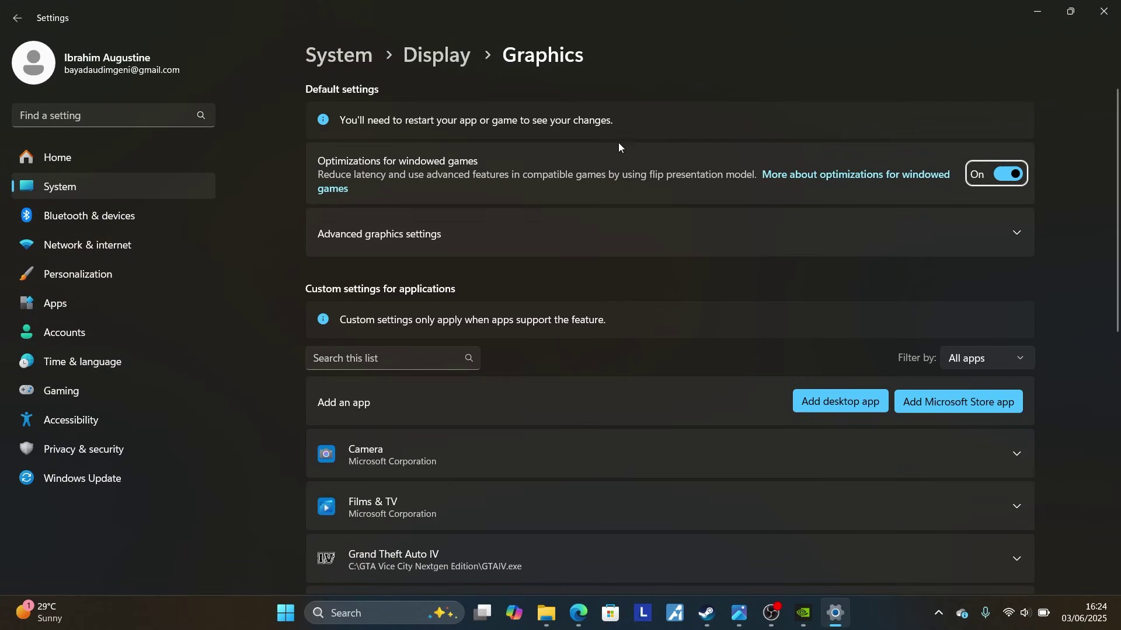
scroll(620, 149, "down", 10)
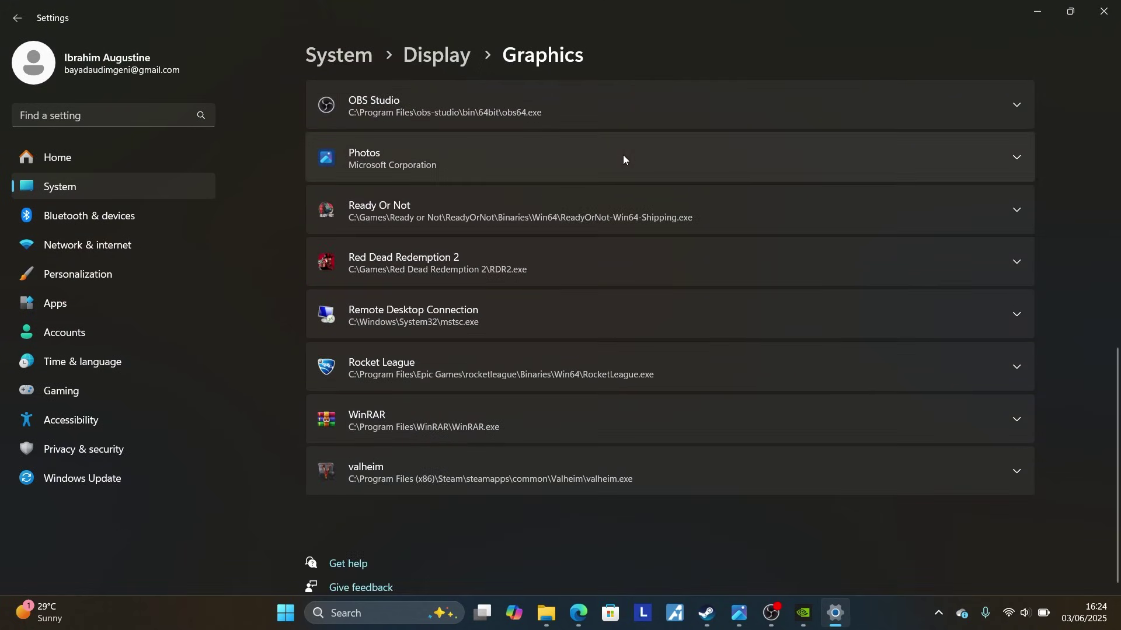
scroll(622, 155, "up", 6)
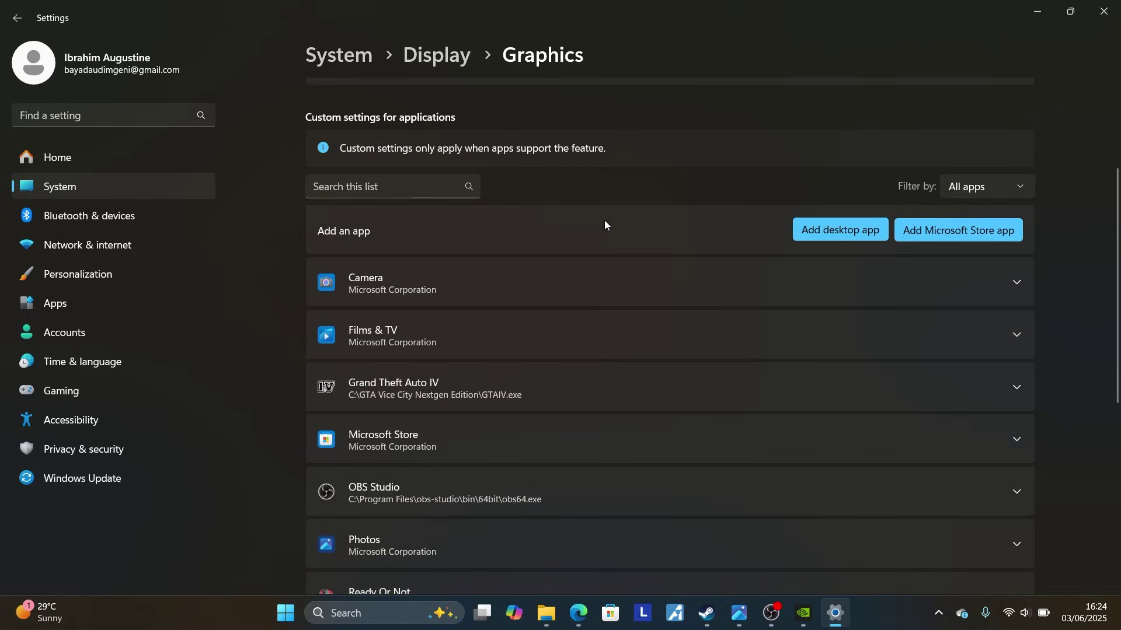
scroll(604, 225, "down", 3)
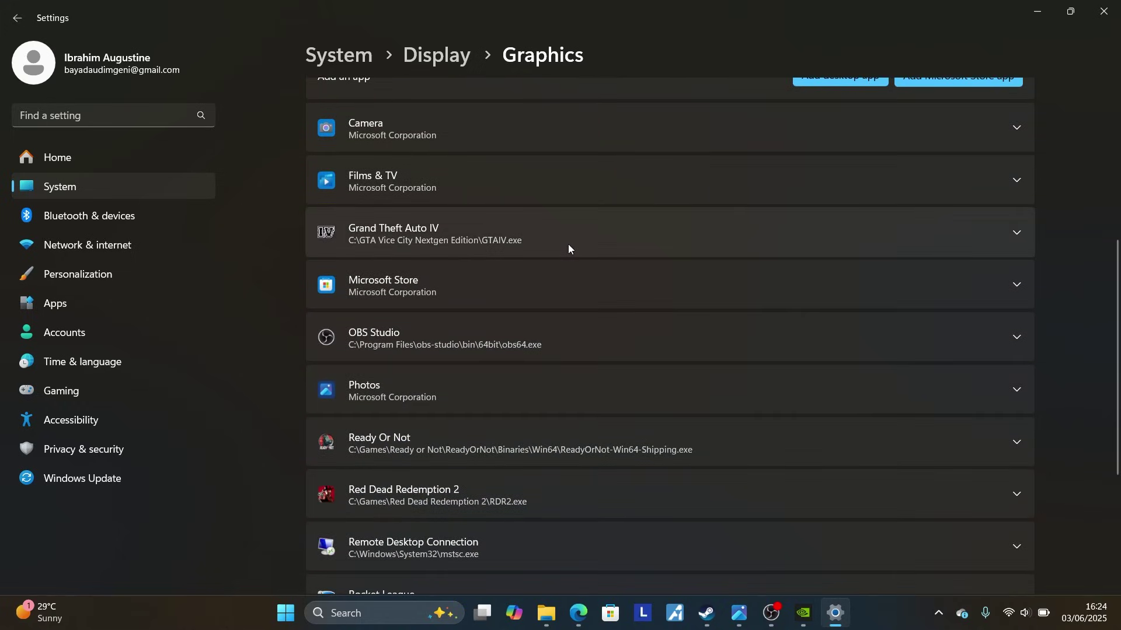
scroll(565, 296, "up", 4)
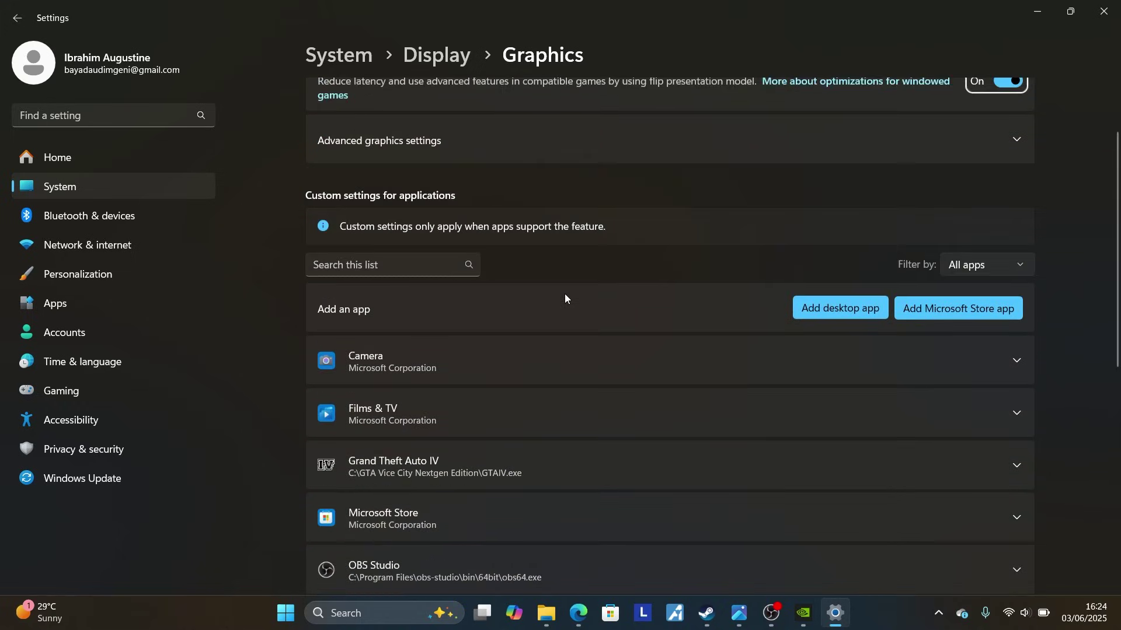
- Cancel adding a desktop app, keep Grand Theft Auto IV's GPU preference as Let Windows decide, close Settings
left_click(842, 310)
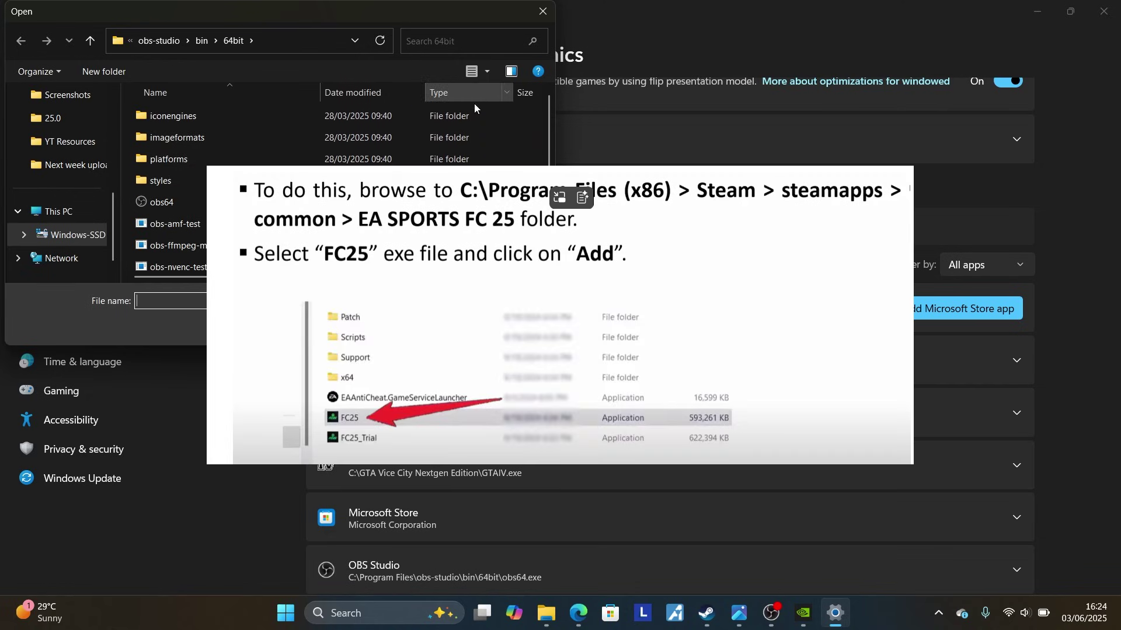
left_click(543, 11)
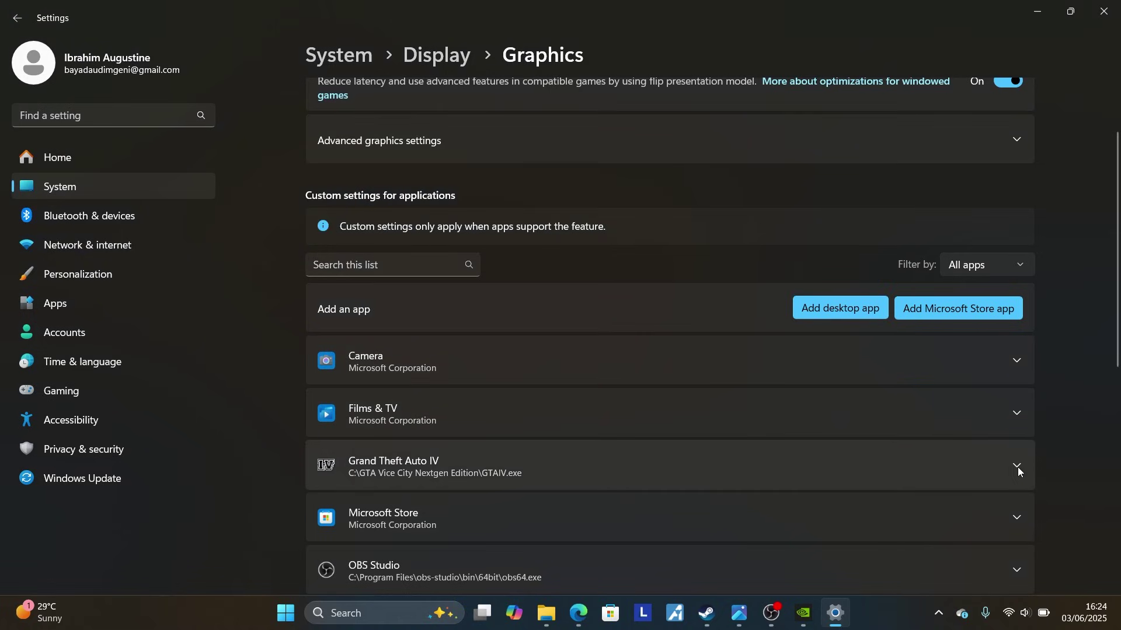
left_click(1017, 466)
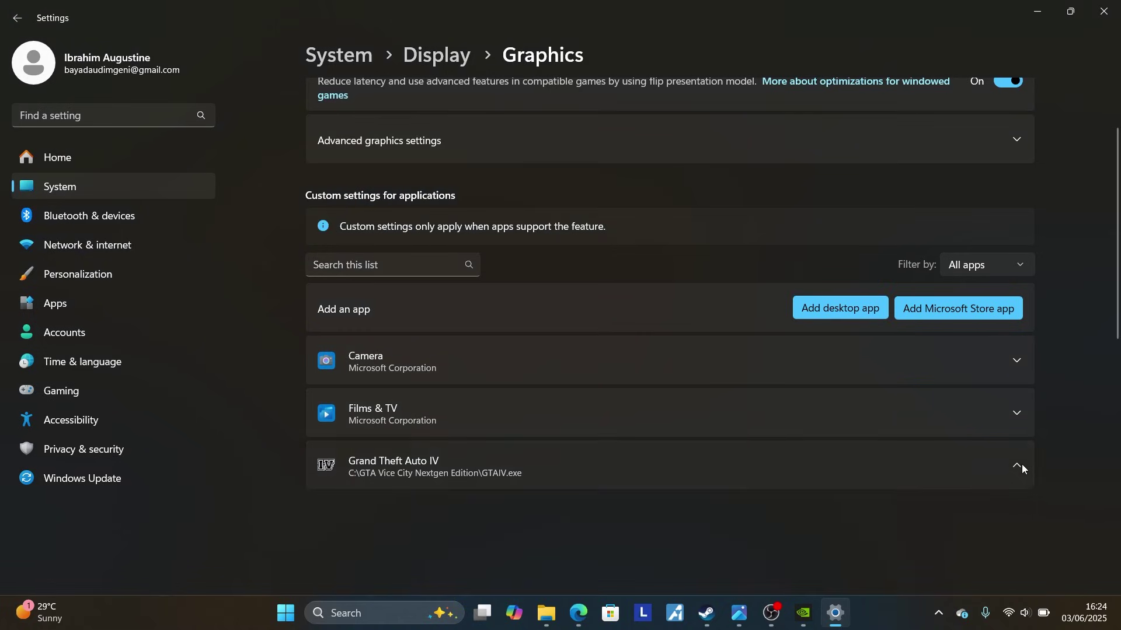
scroll(1004, 461, "down", 3)
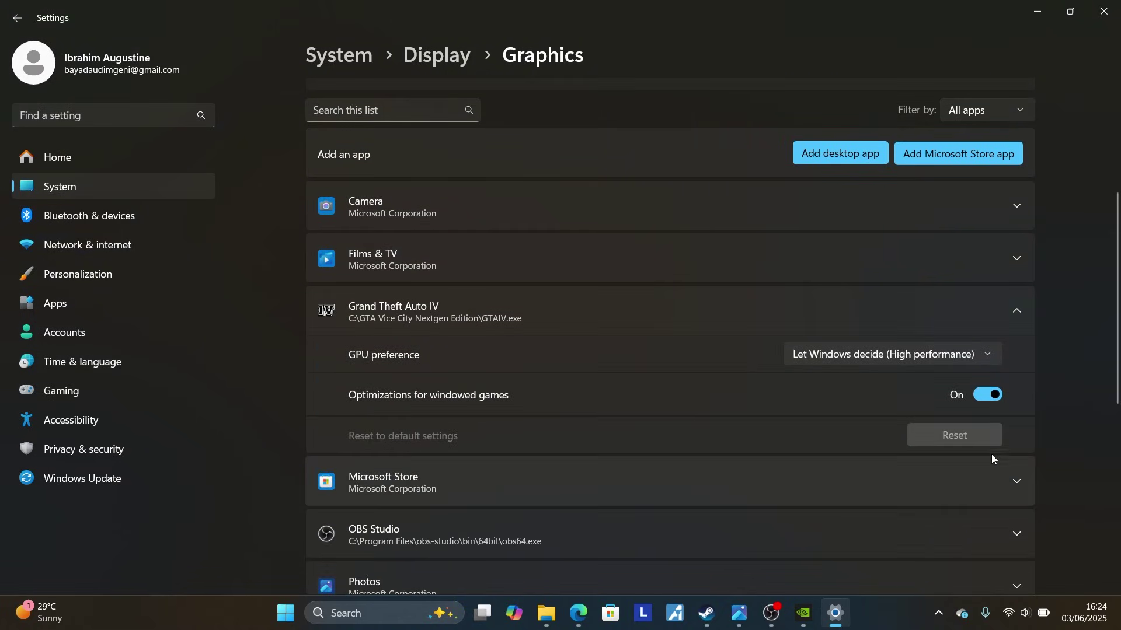
left_click(878, 355)
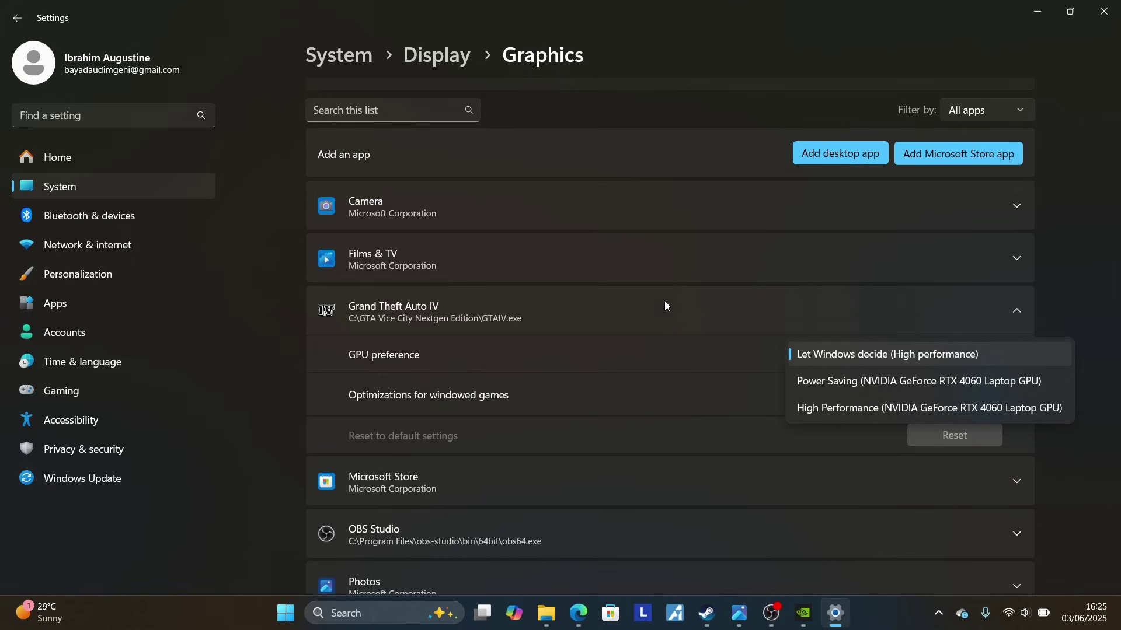
left_click(895, 354)
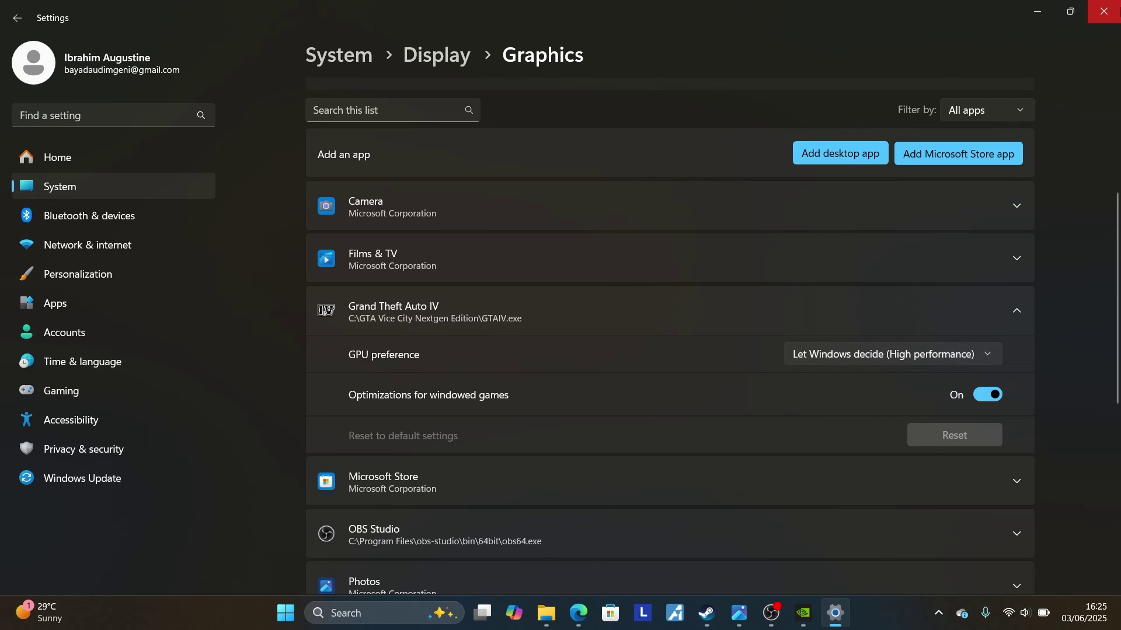
left_click(1103, 11)
- Scroll the guide further, then launch Steam and go to its game Library
left_click(597, 616)
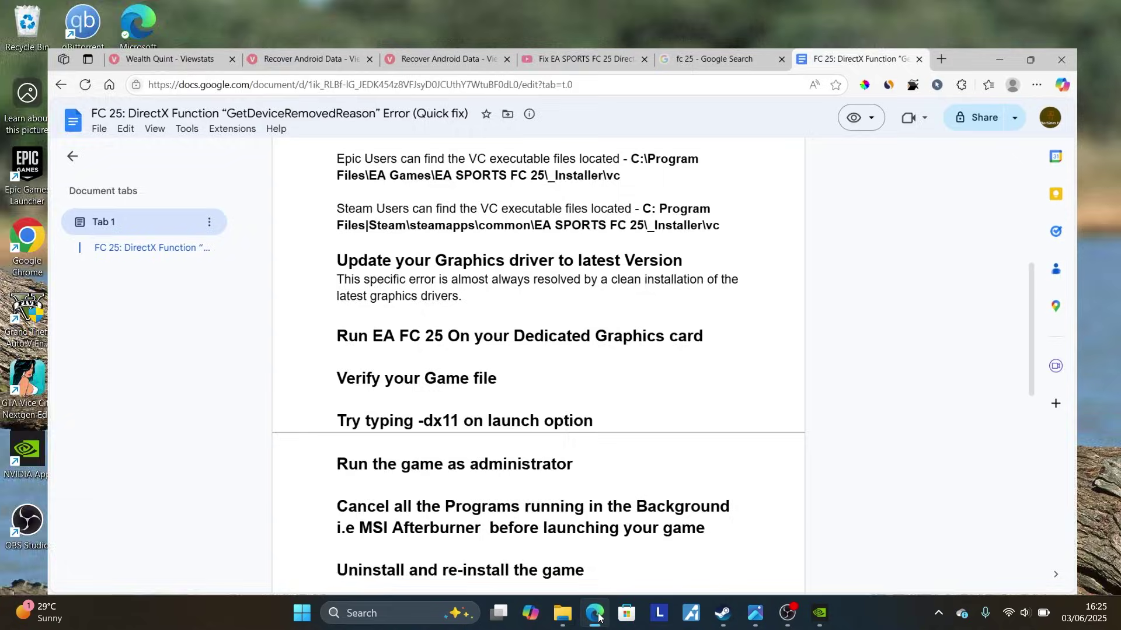
scroll(473, 281, "down", 1)
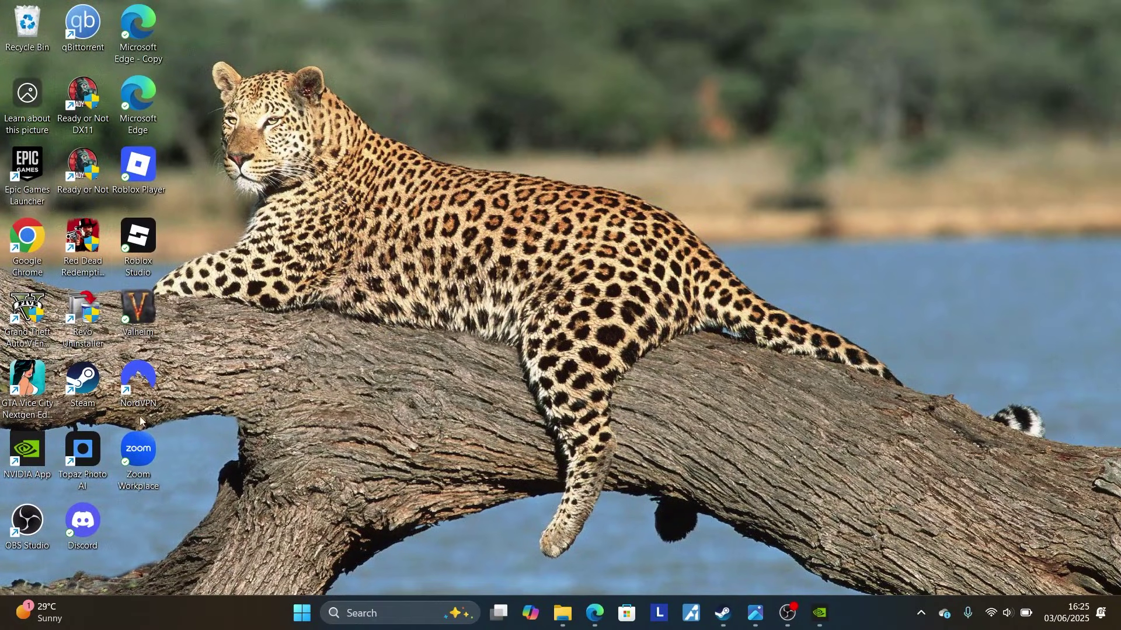
double_click(82, 380)
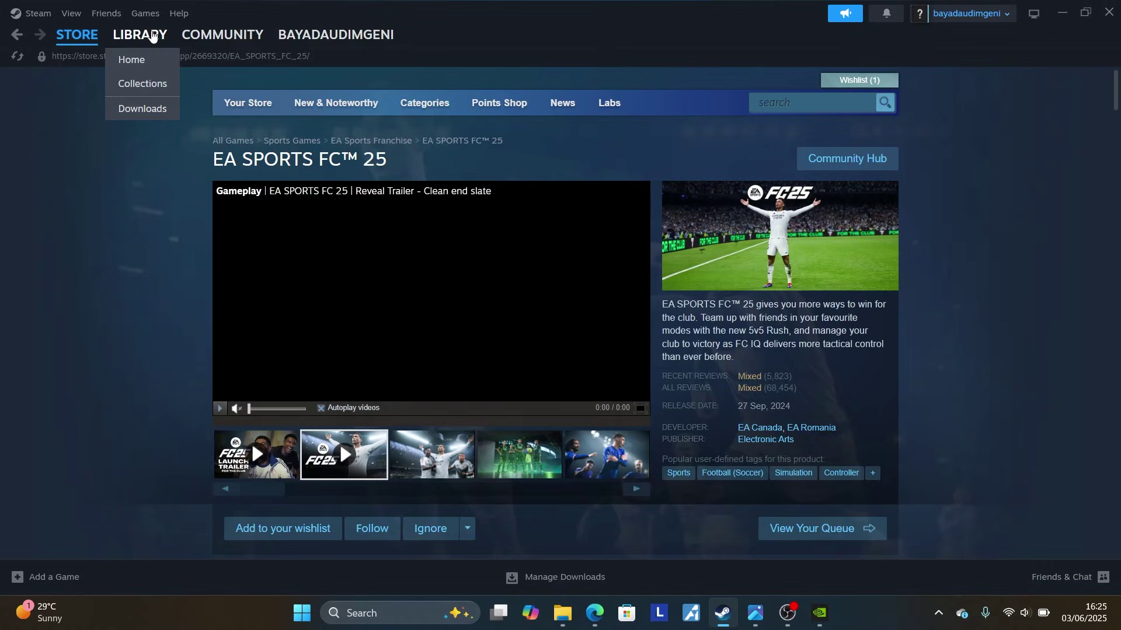
left_click(152, 35)
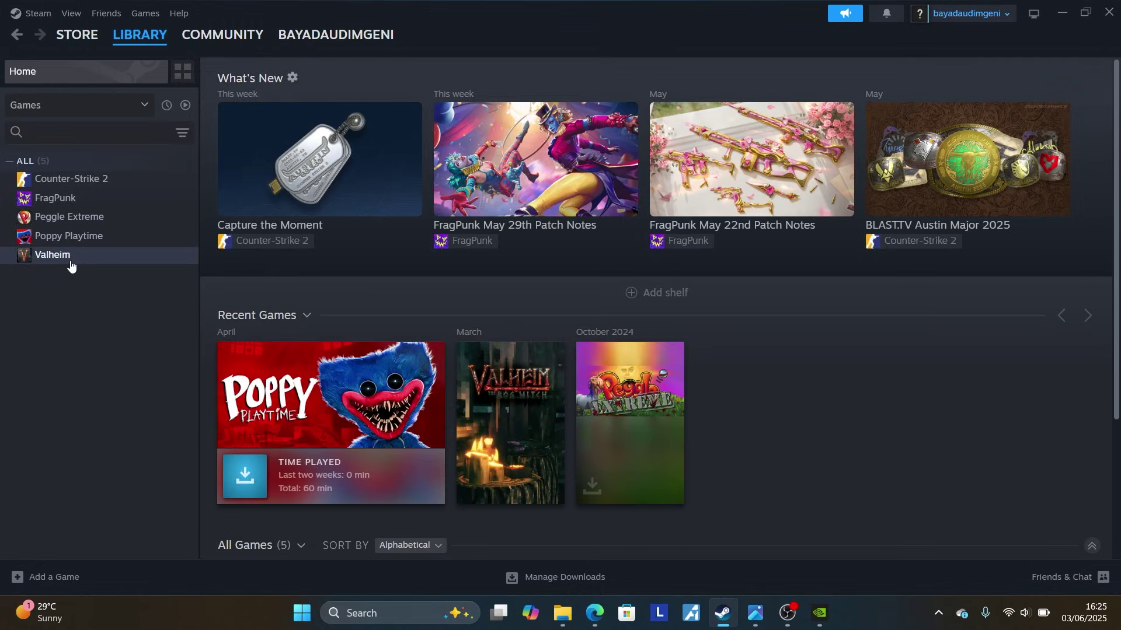
- View Valheim's Installed Files properties, close them, and minimize Steam
right_click(71, 265)
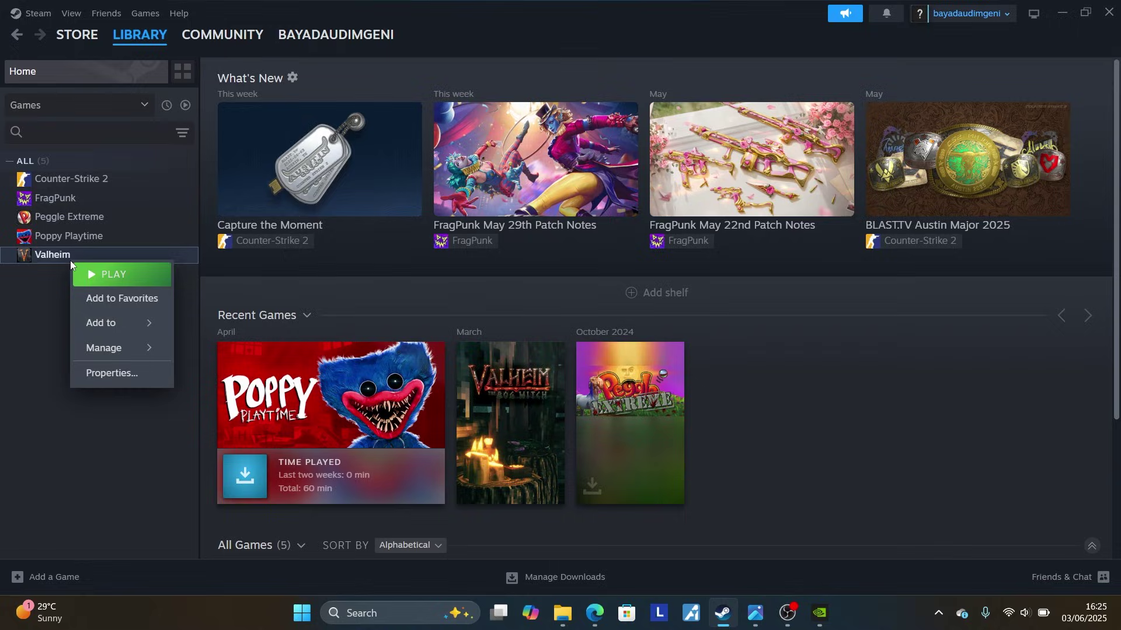
left_click(138, 373)
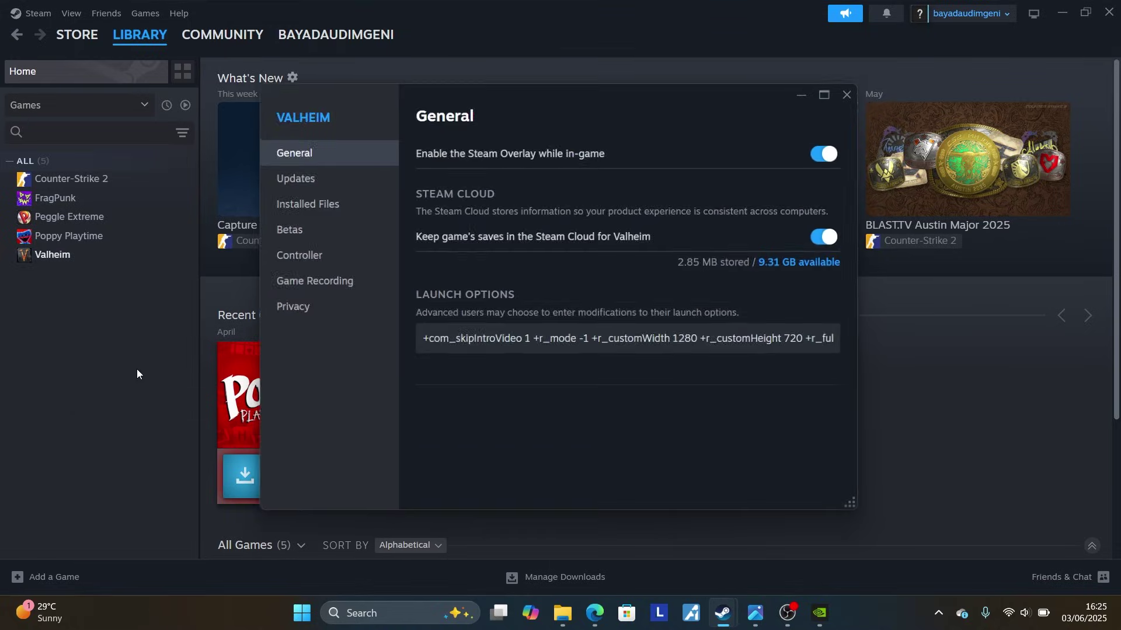
left_click(313, 212)
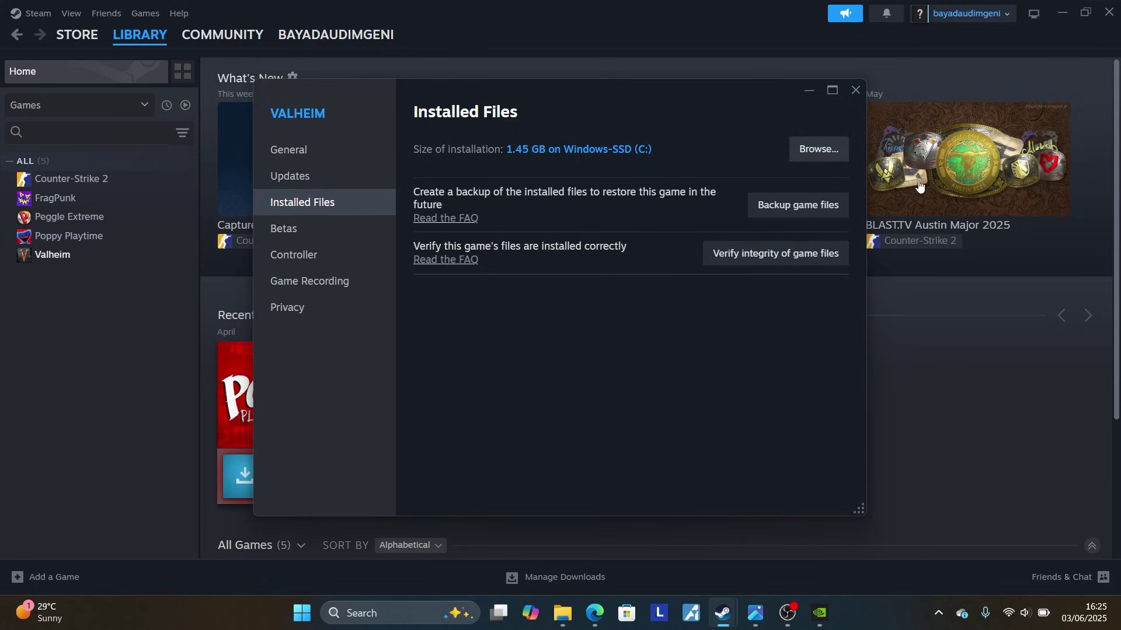
left_click(856, 90)
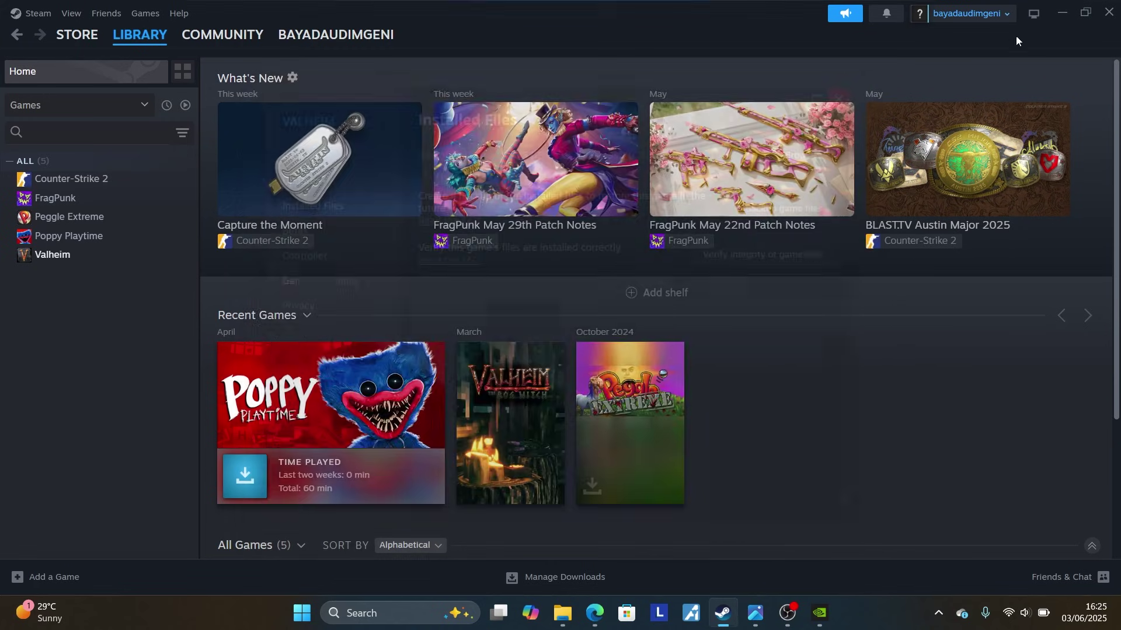
left_click(1061, 12)
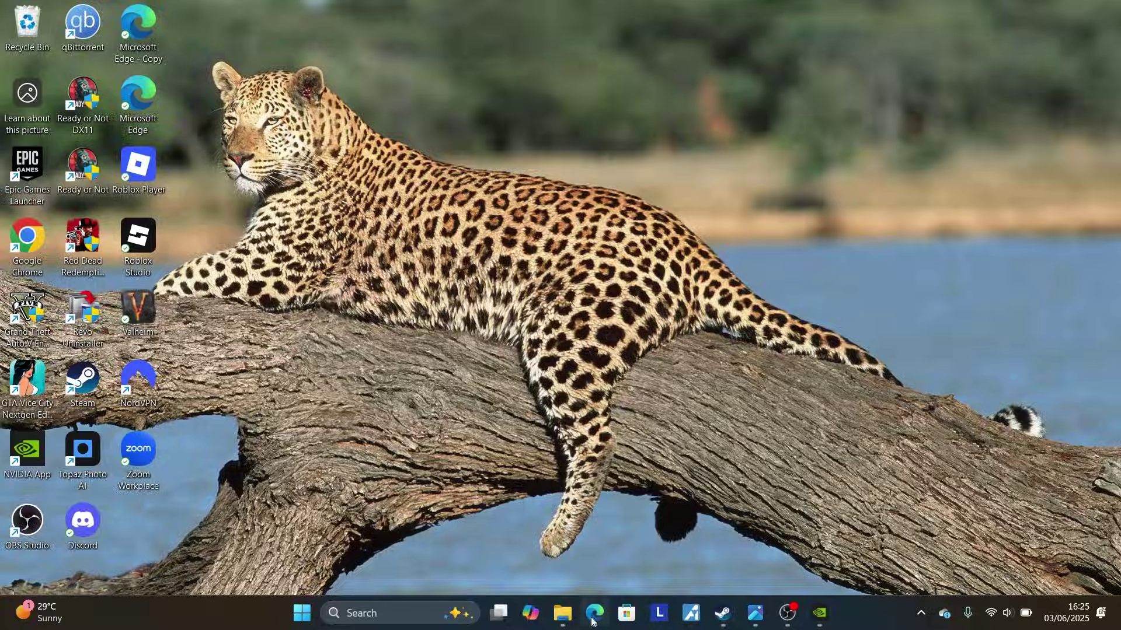
- Copy the launch option -dx11 from the Google Docs guide
left_click(593, 614)
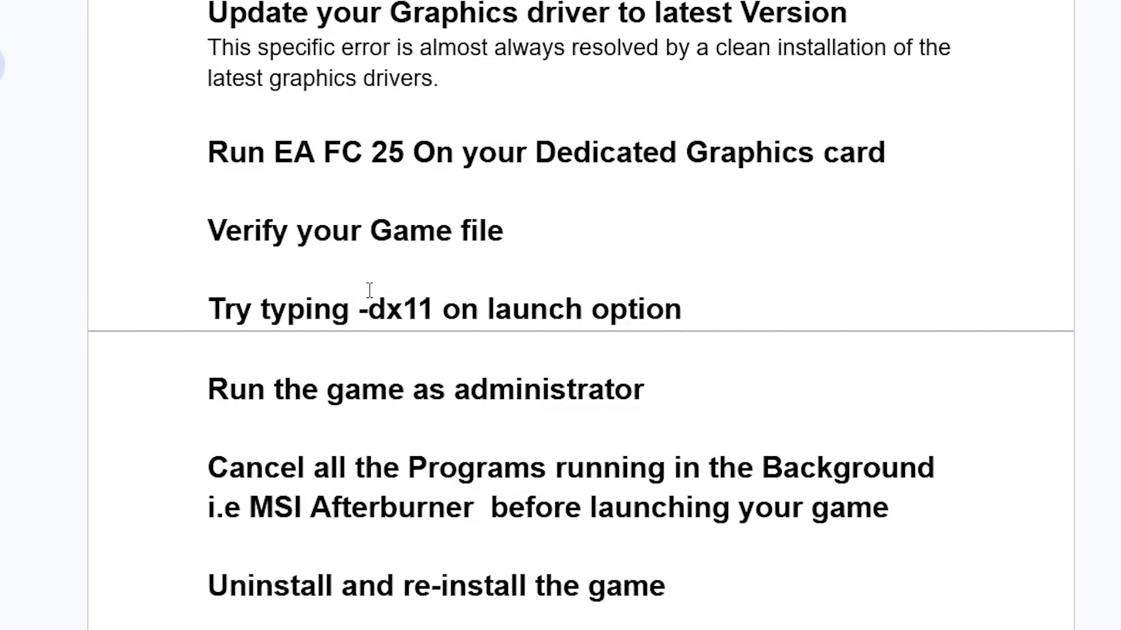
left_click_drag(358, 306, 430, 308)
right_click(428, 308)
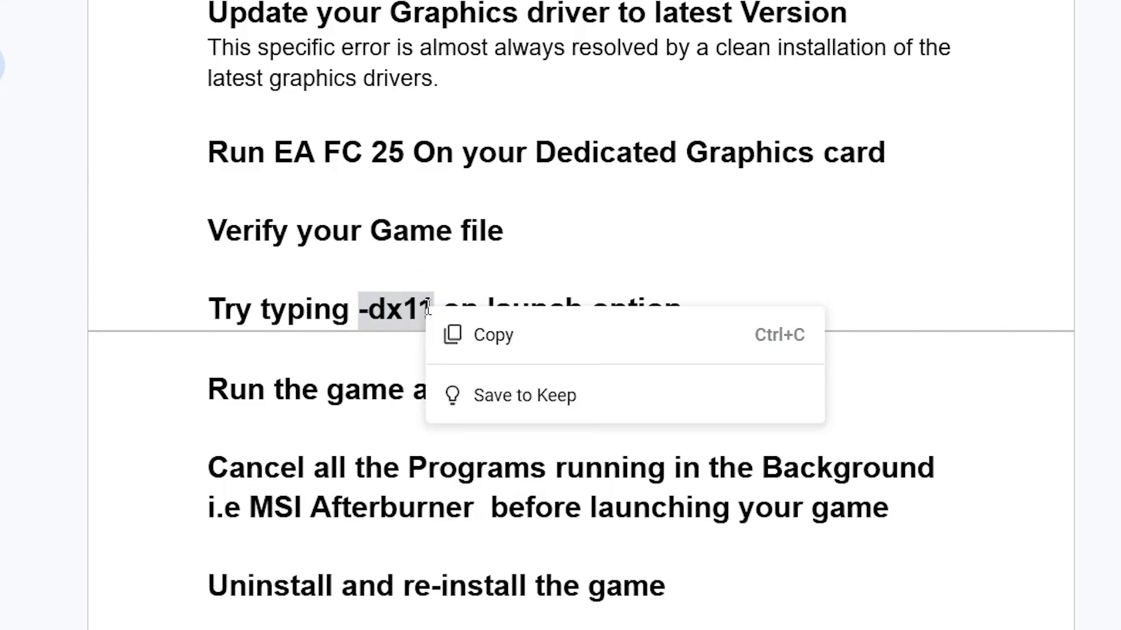
left_click(448, 344)
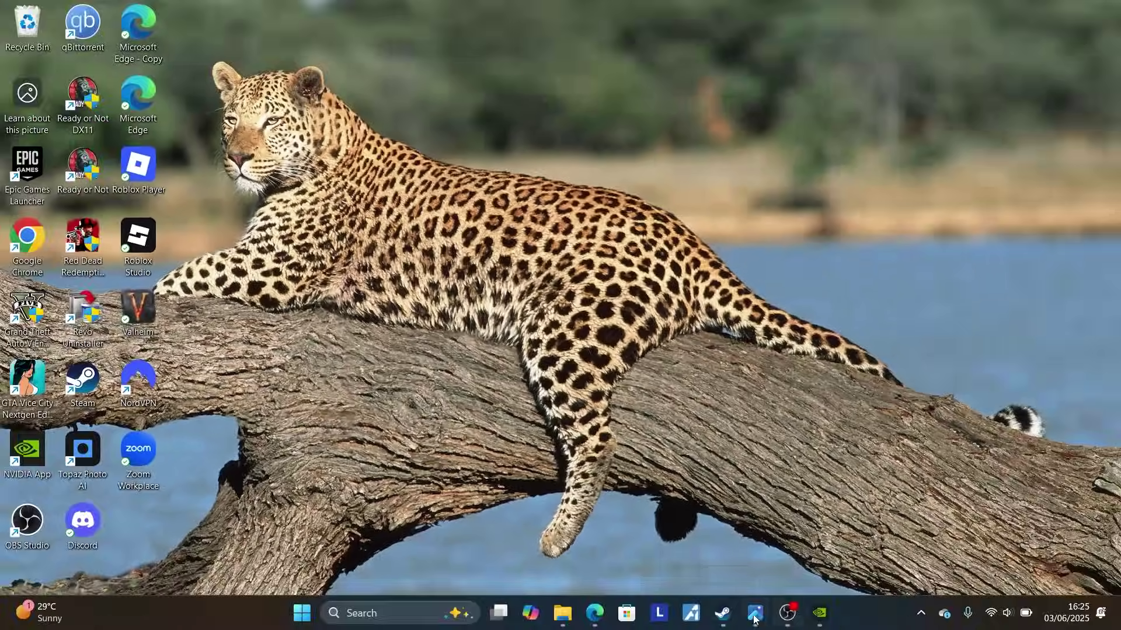
- Replace Valheim's launch options with -dx11, close its properties, and minimize Steam
left_click(723, 612)
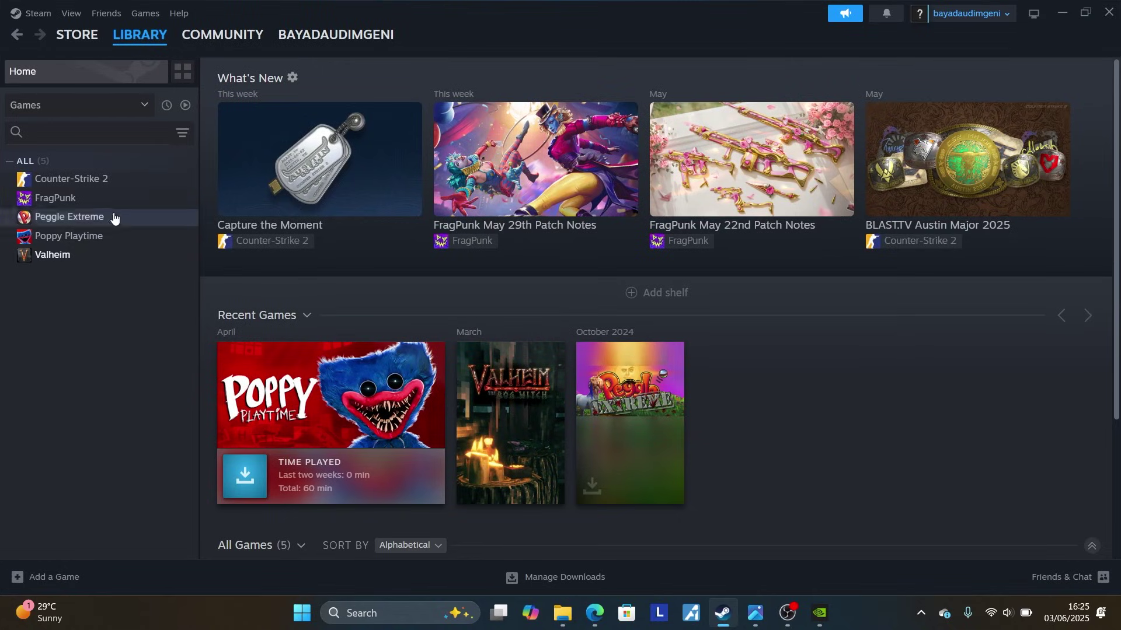
right_click(75, 254)
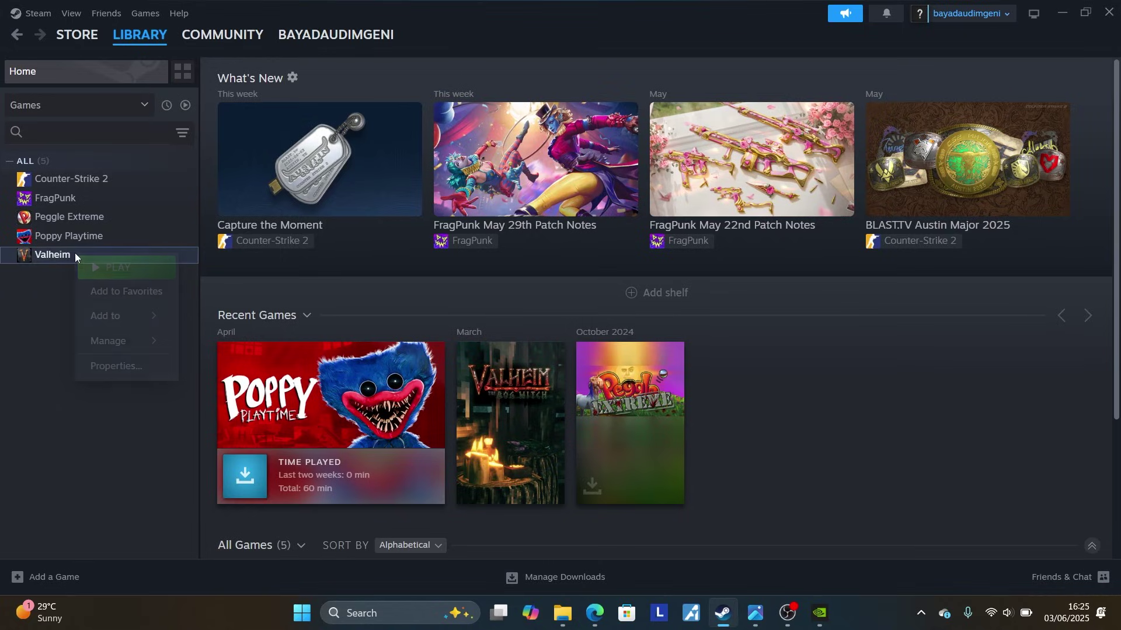
left_click(138, 368)
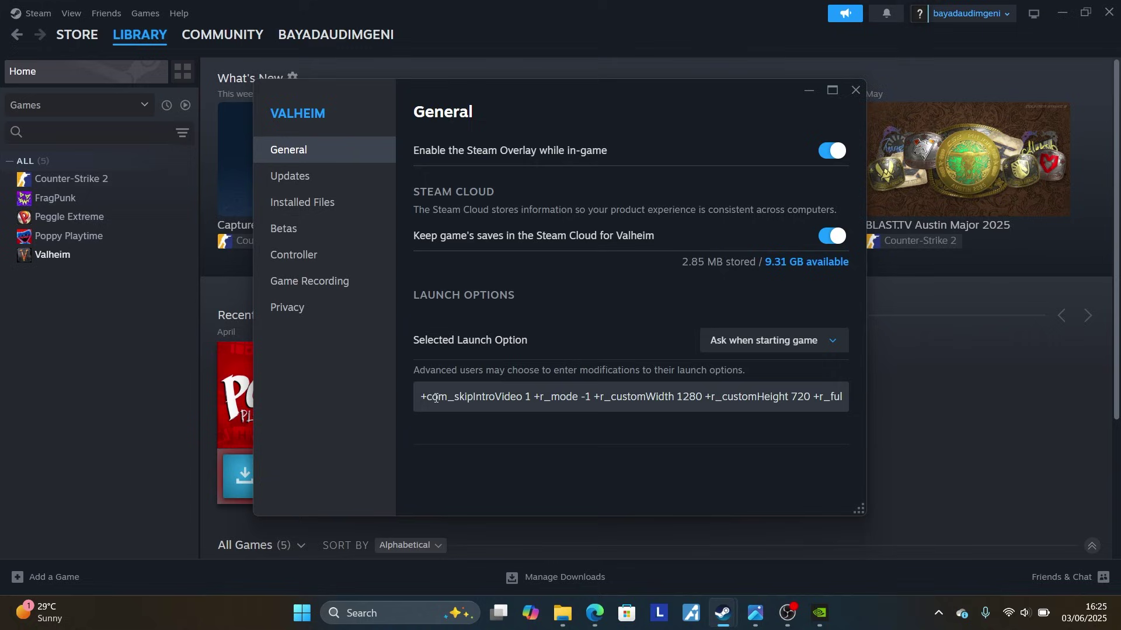
left_click_drag(424, 396, 848, 395)
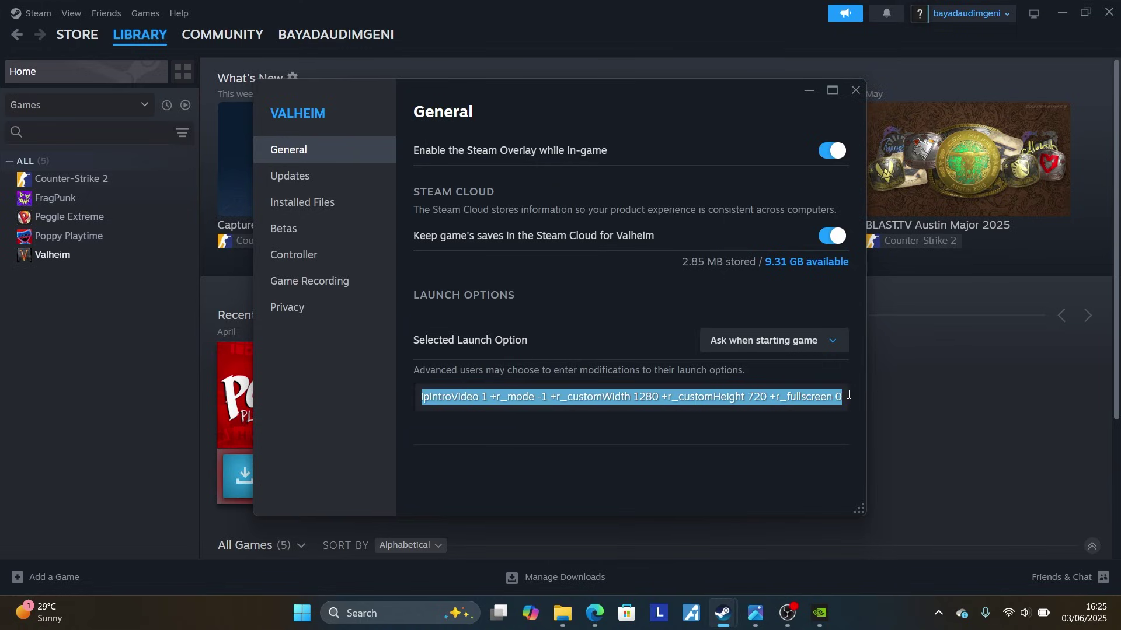
key("BackSpace")
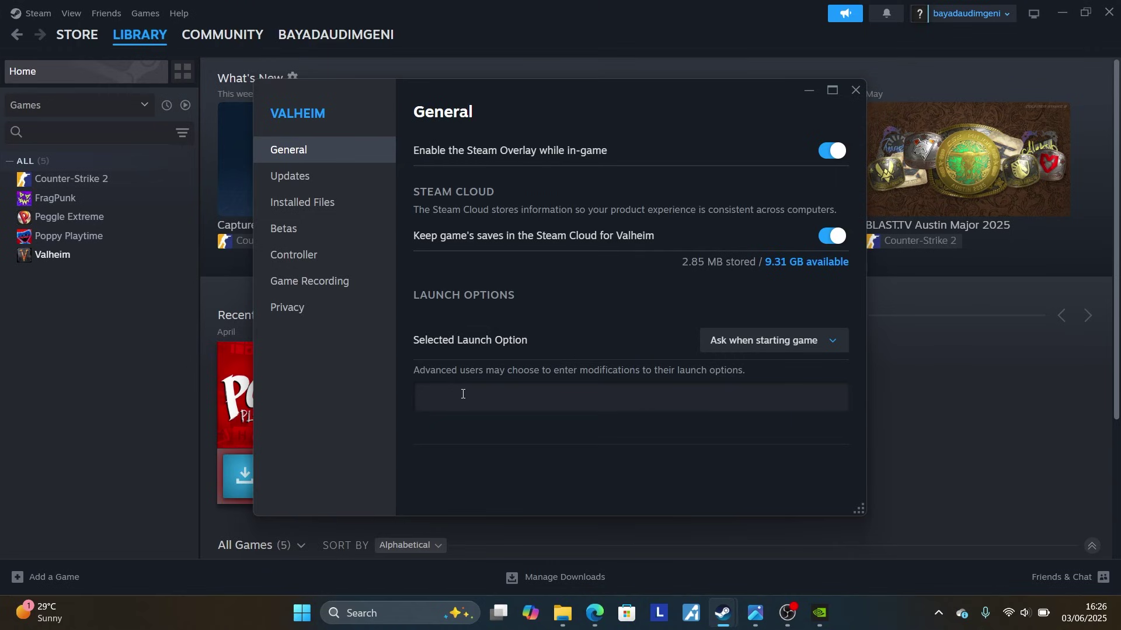
type("-dx11")
left_click(857, 90)
left_click(1062, 15)
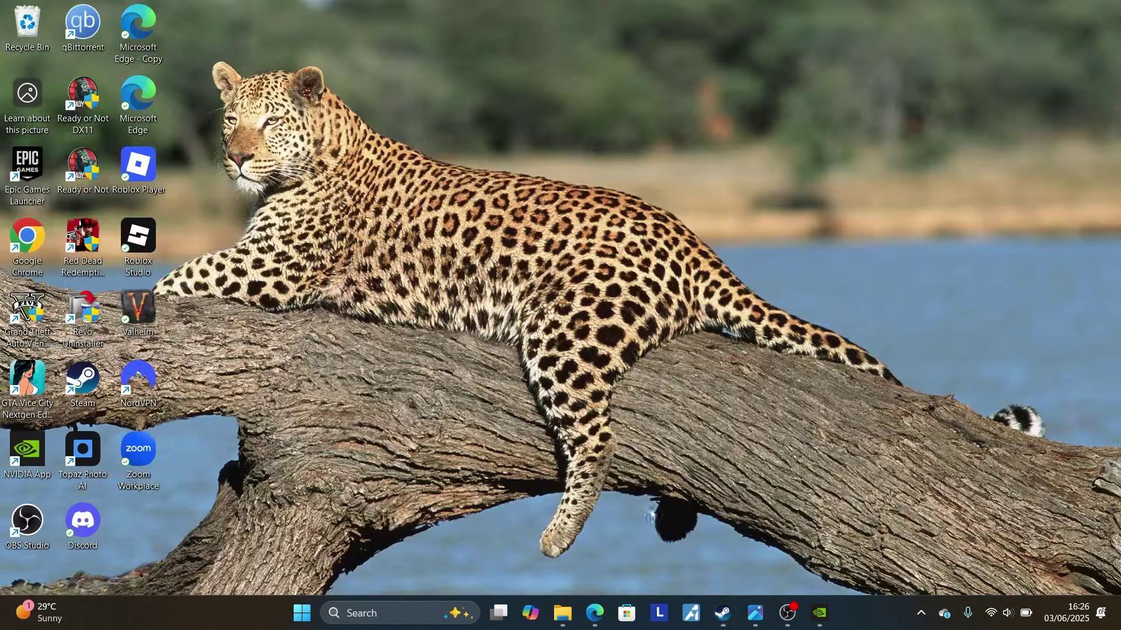
- Bring the guide back up in Edge and scroll up to its GetDeviceRemovedReason title
left_click(595, 614)
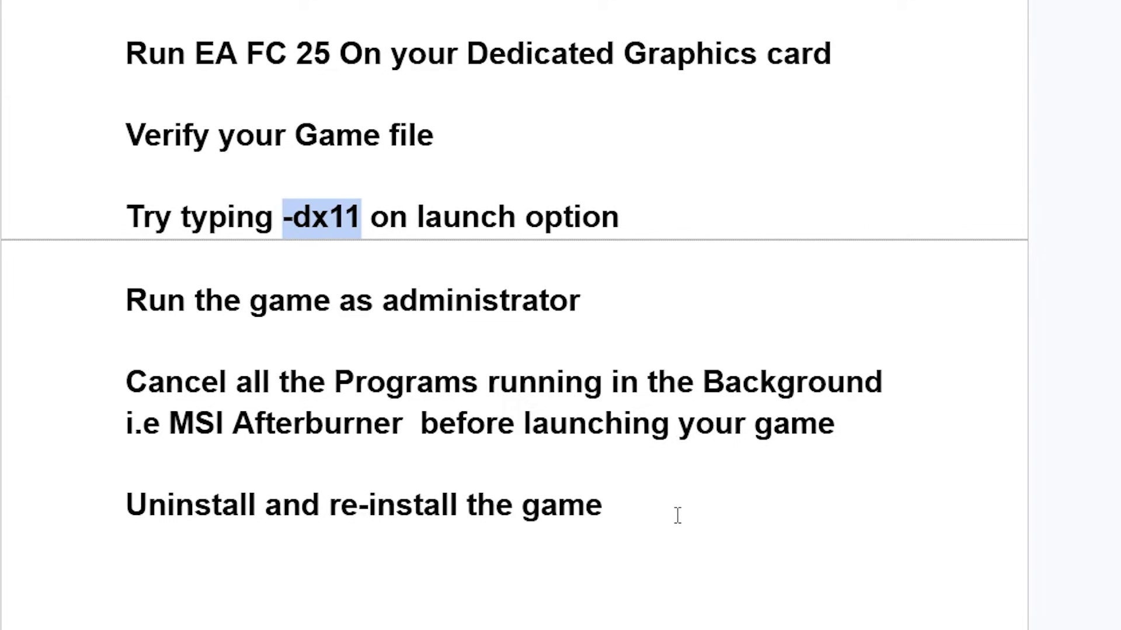
scroll(677, 515, "up", 15)
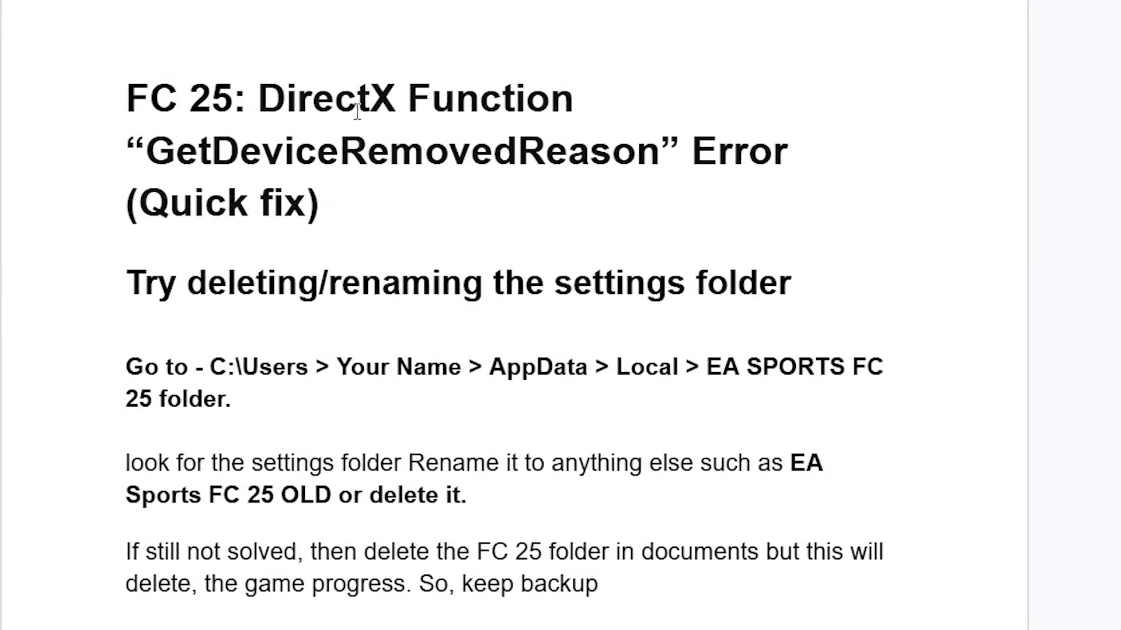